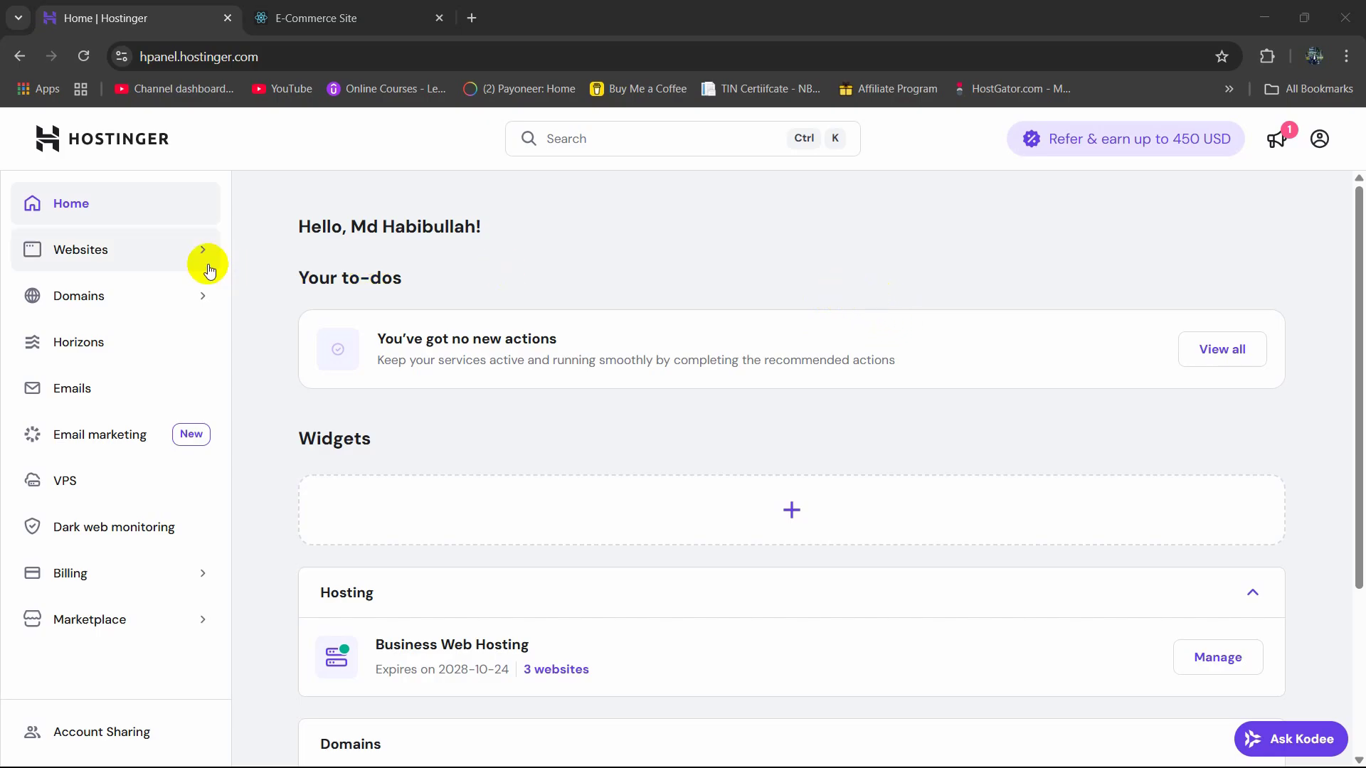
Open the Domain Overview for srtcbd.com from the Domains list on hPanel Home.
{"action": "left_click", "coordinate": [356, 18]}
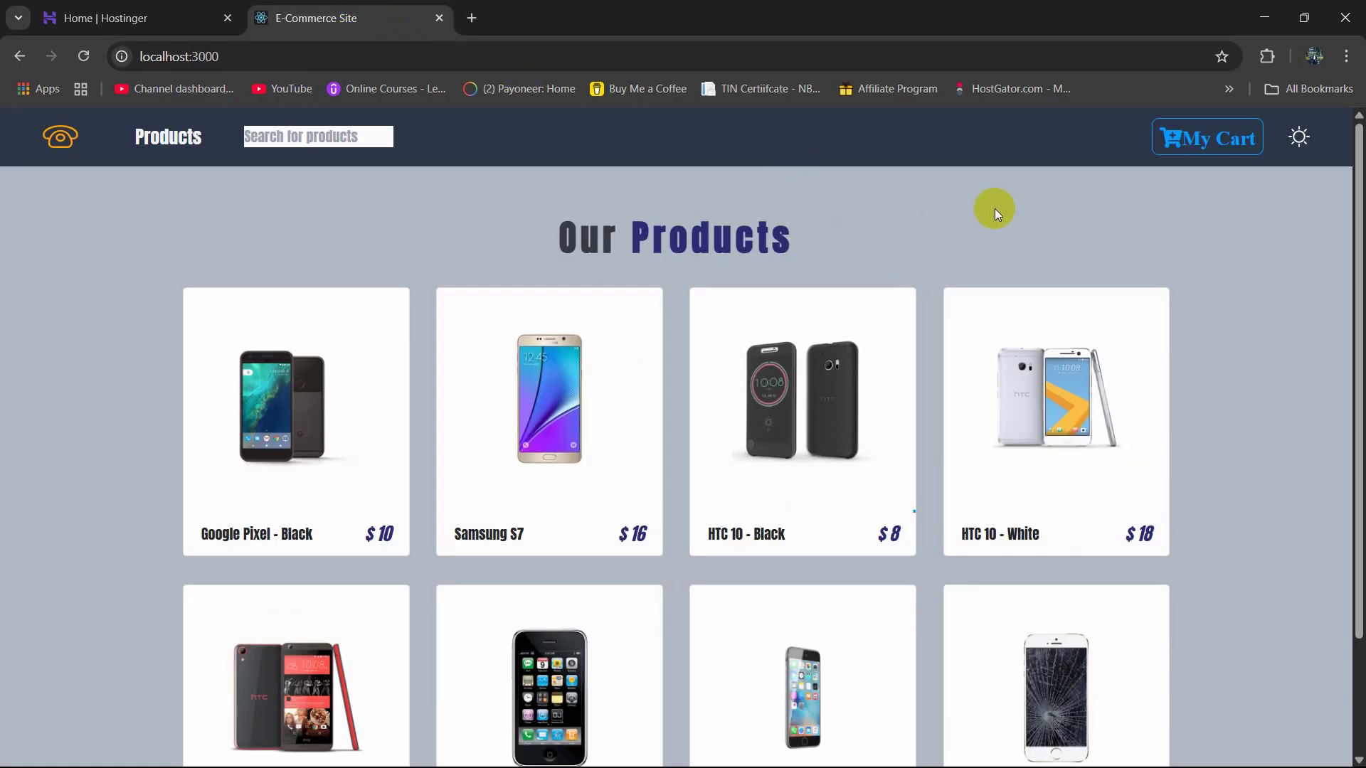
{"action": "left_click", "coordinate": [181, 19]}
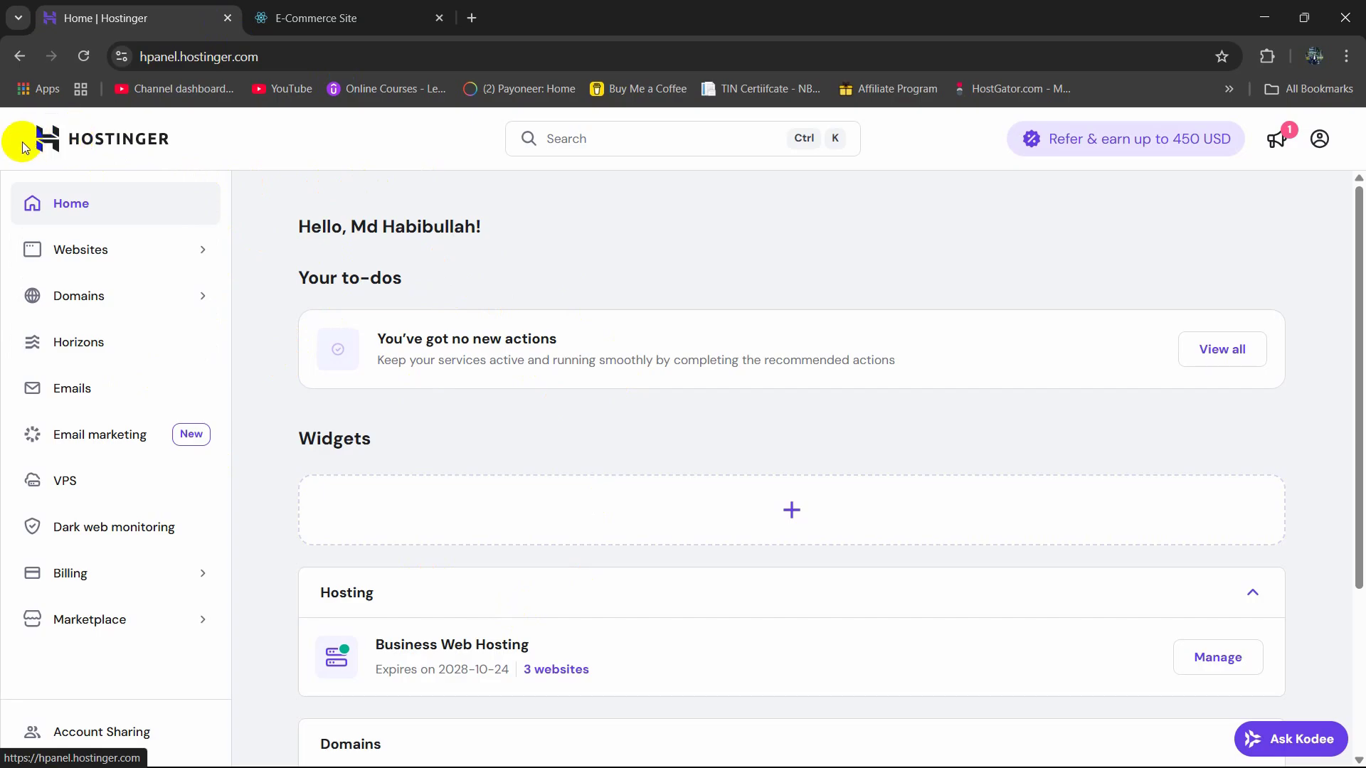
{"action": "scroll", "coordinate": [455, 303], "scroll_direction": "down", "scroll_amount": 3}
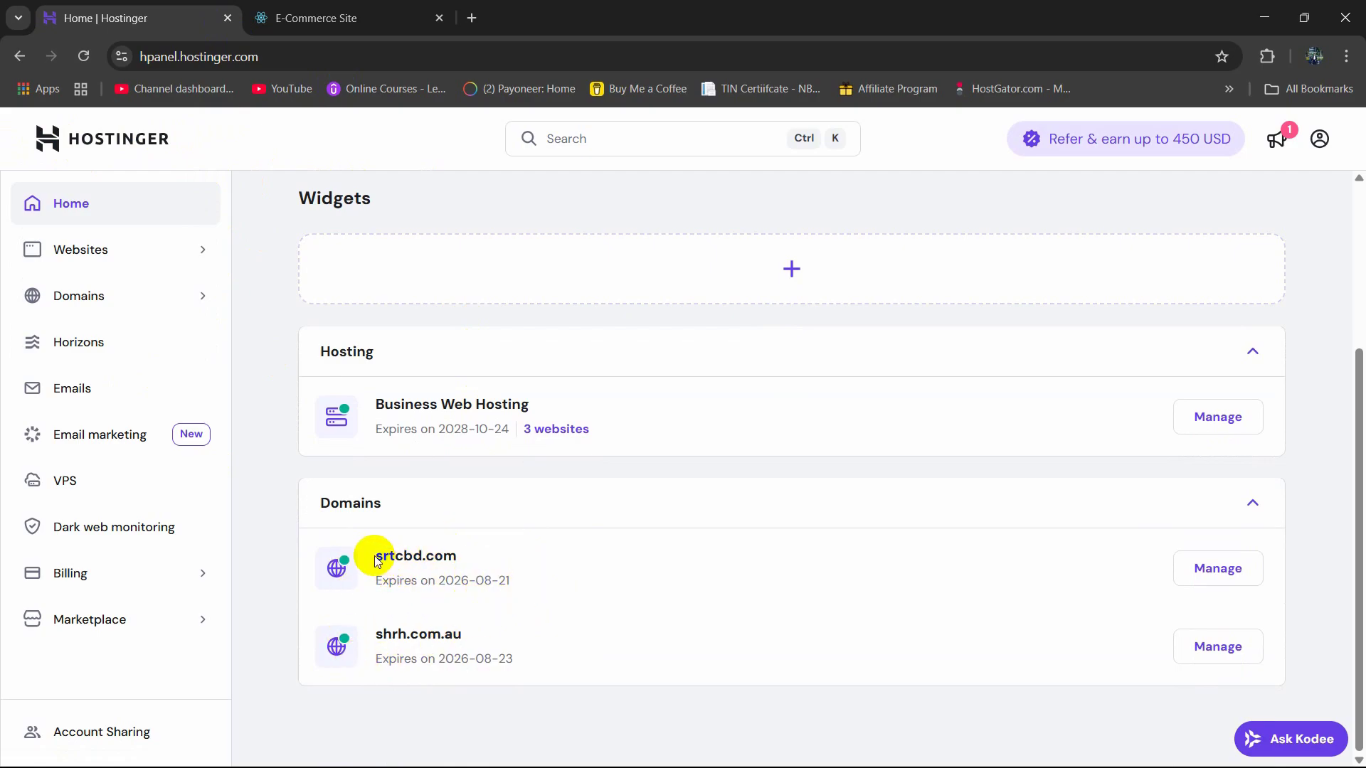
{"action": "left_click_drag", "start_coordinate": [375, 560], "coordinate": [491, 557]}
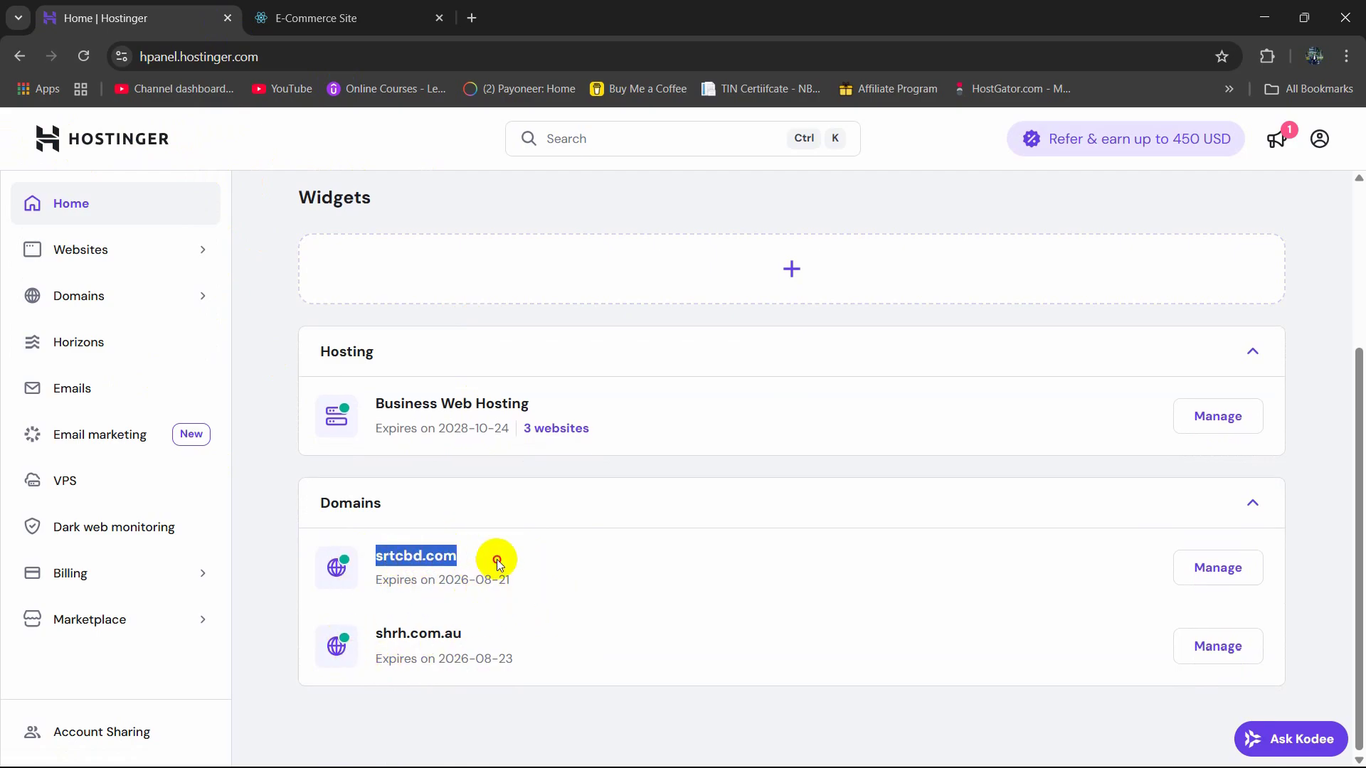
{"action": "left_click", "coordinate": [320, 565]}
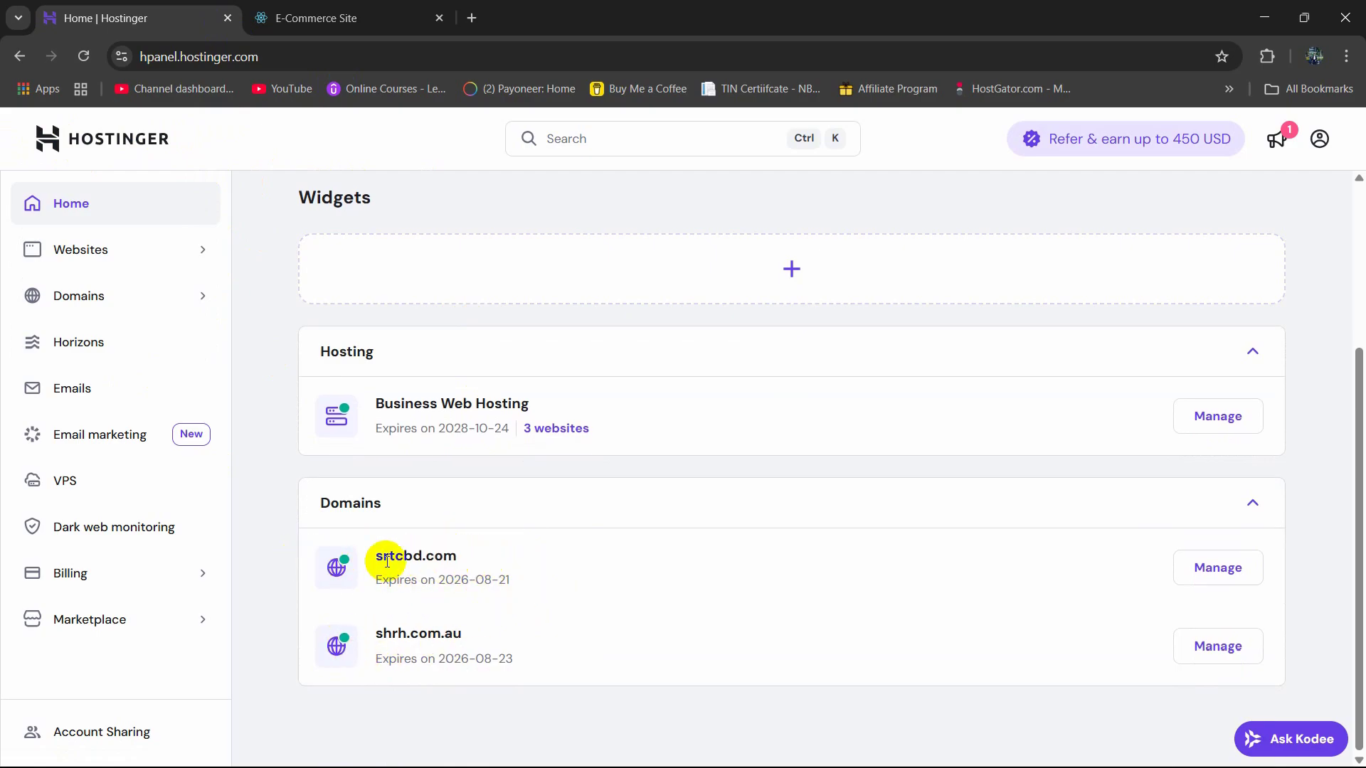
{"action": "left_click", "coordinate": [1227, 573]}
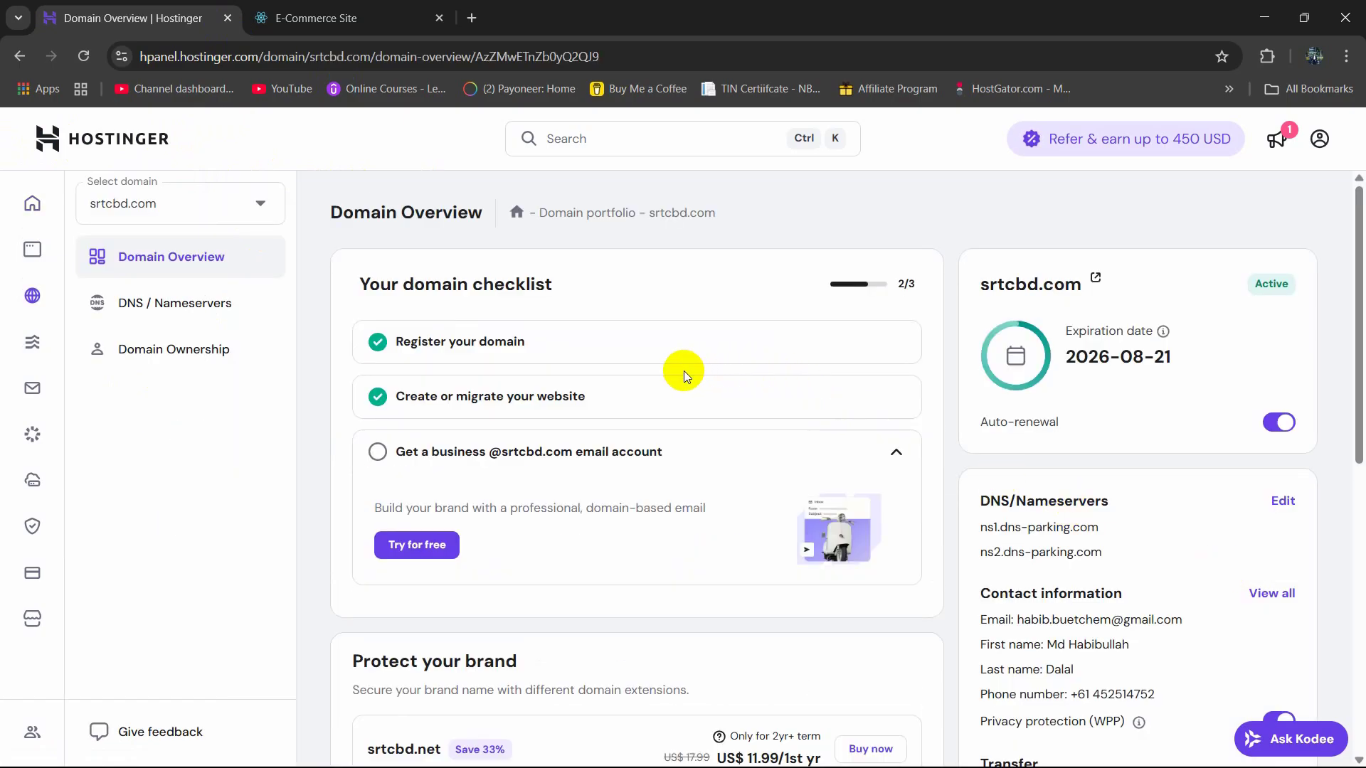
Open the srtcbd.com website dashboard via Manage site and launch its File manager.
{"action": "scroll", "coordinate": [726, 320], "scroll_direction": "down", "scroll_amount": 8}
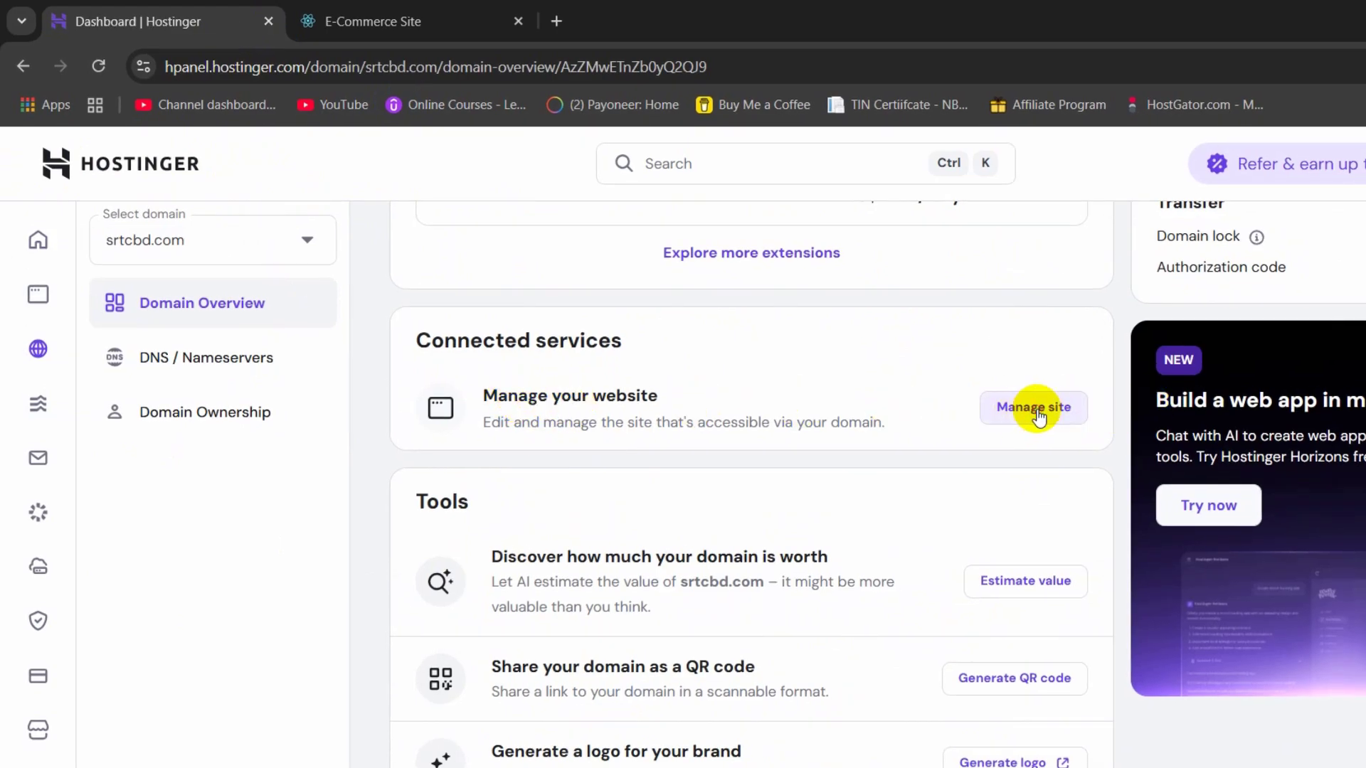
{"action": "left_click", "coordinate": [1037, 412]}
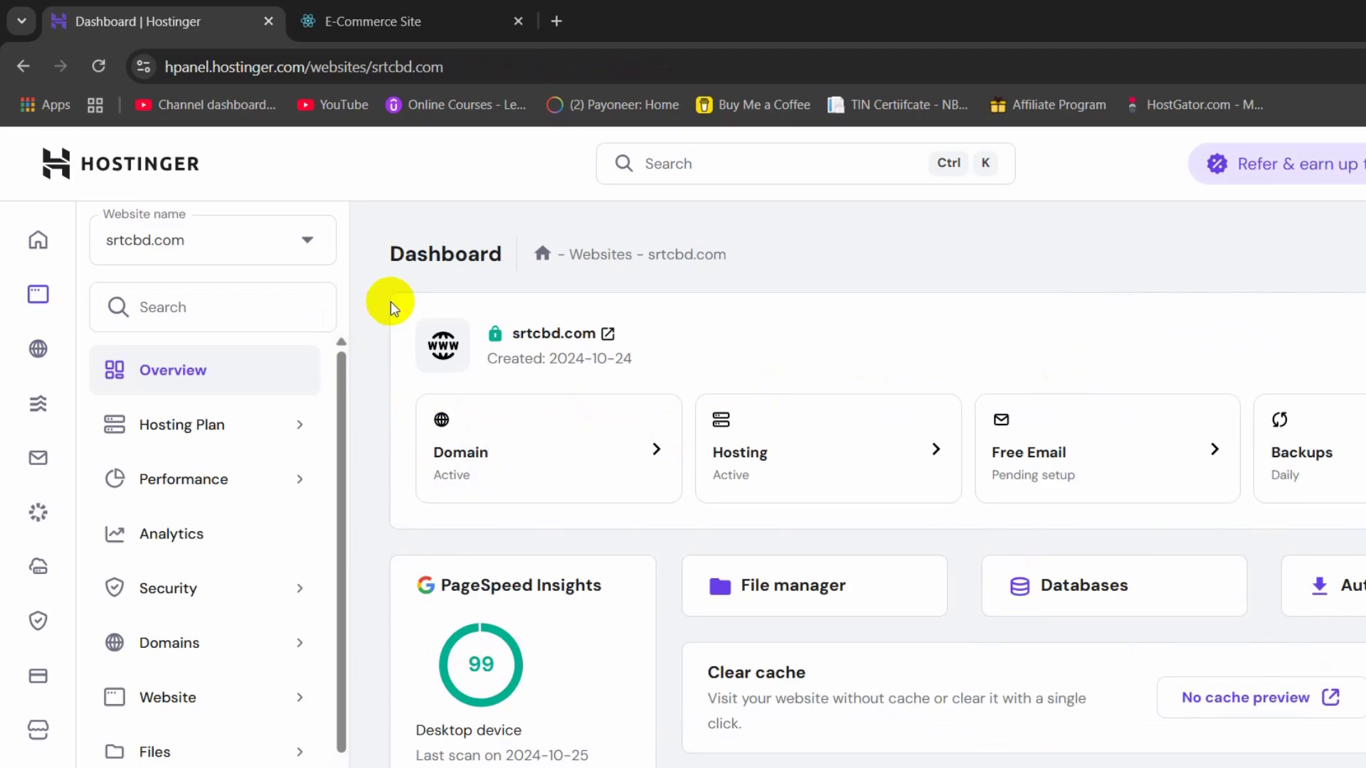
{"action": "scroll", "coordinate": [846, 399], "scroll_direction": "down", "scroll_amount": 1}
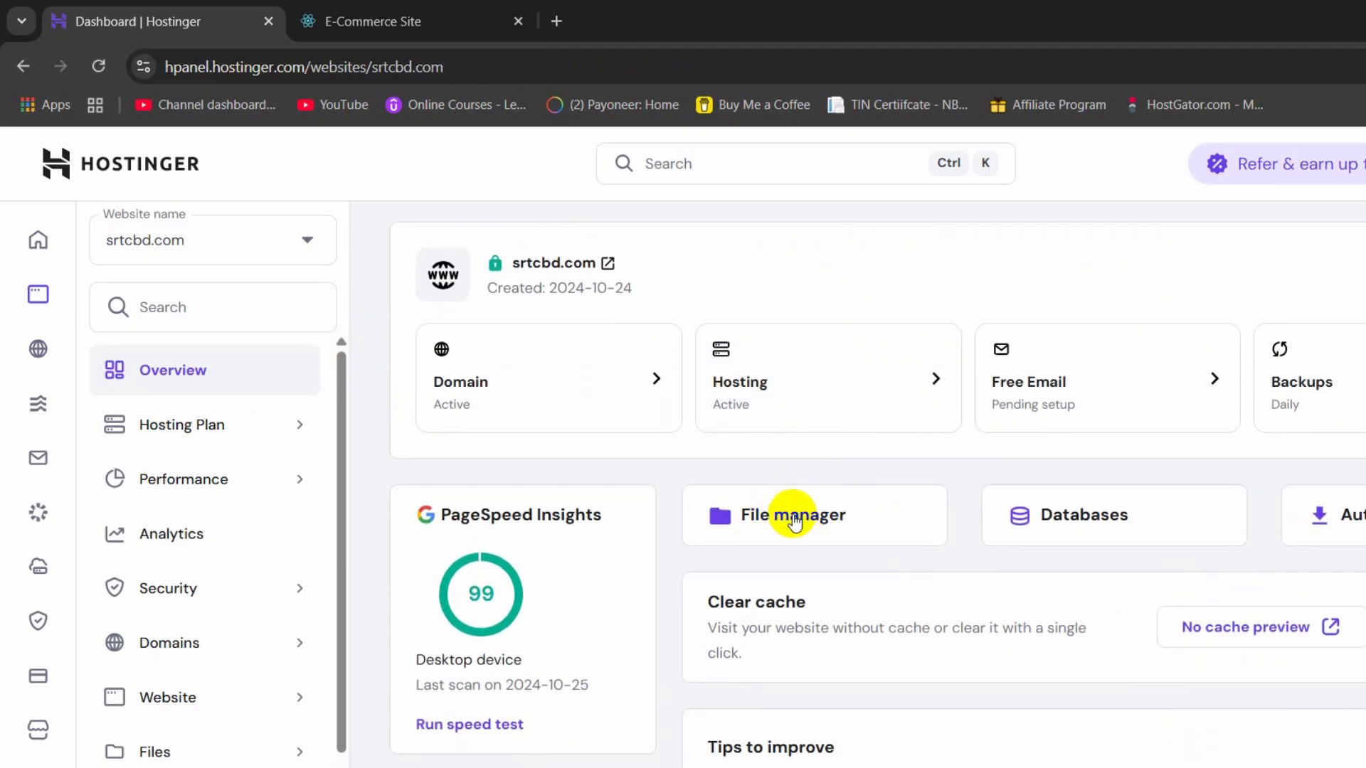
{"action": "scroll", "coordinate": [661, 334], "scroll_direction": "up", "scroll_amount": 1}
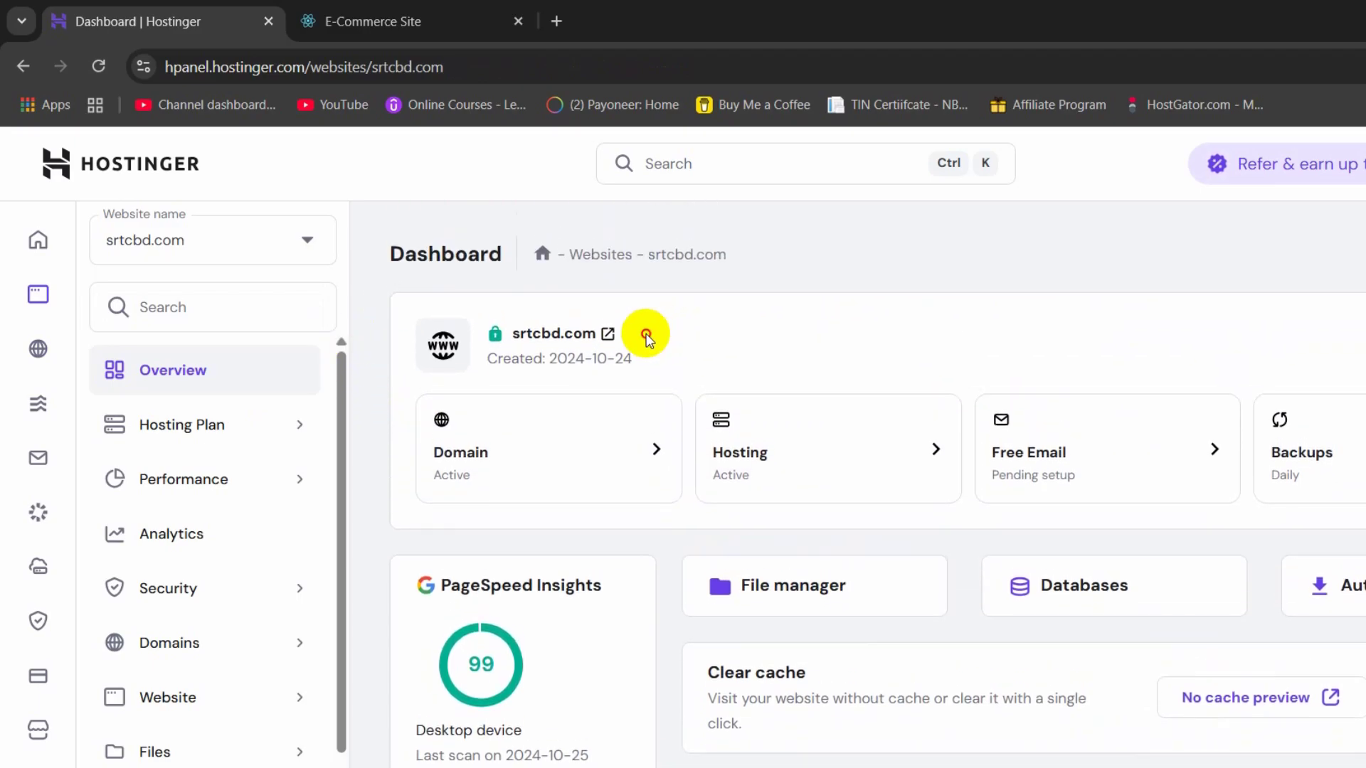
{"action": "left_click_drag", "start_coordinate": [646, 335], "coordinate": [472, 320]}
{"action": "left_click", "coordinate": [360, 298]}
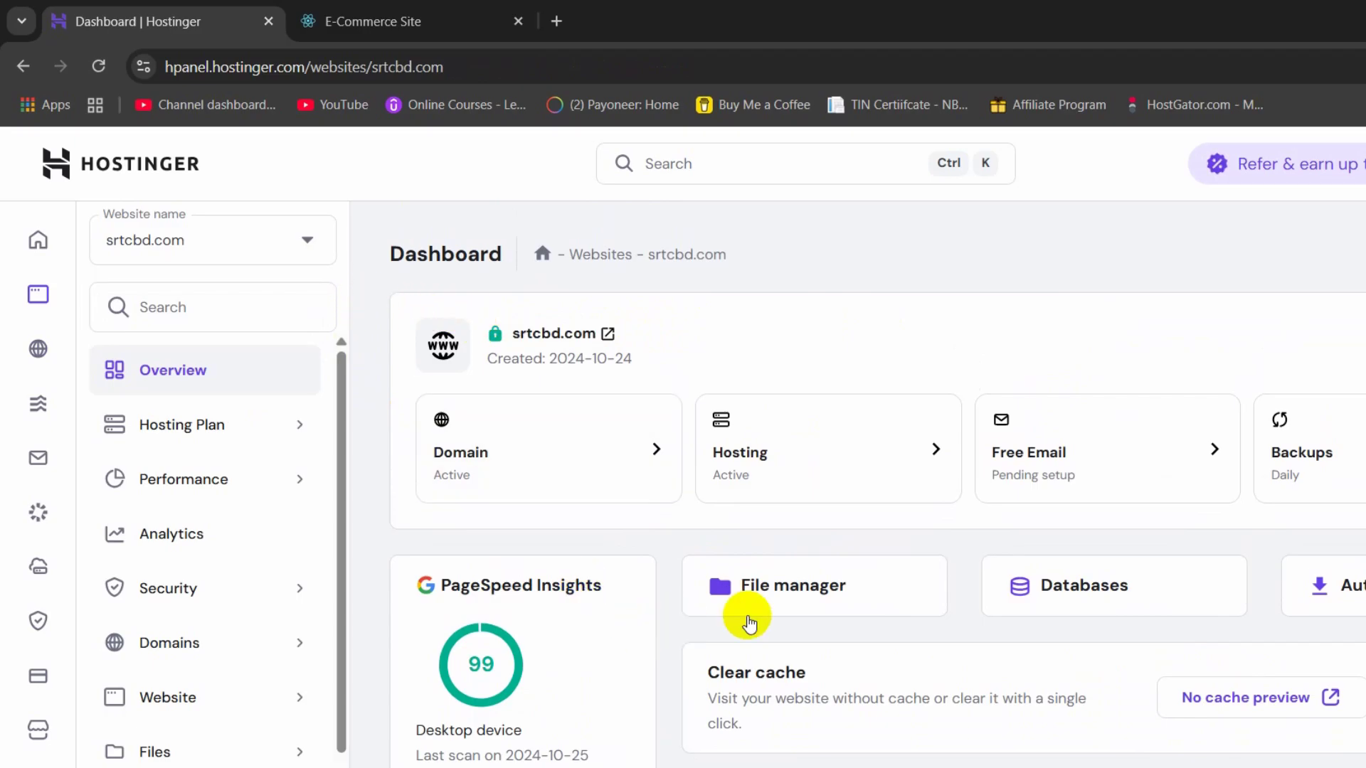
{"action": "left_click", "coordinate": [854, 596]}
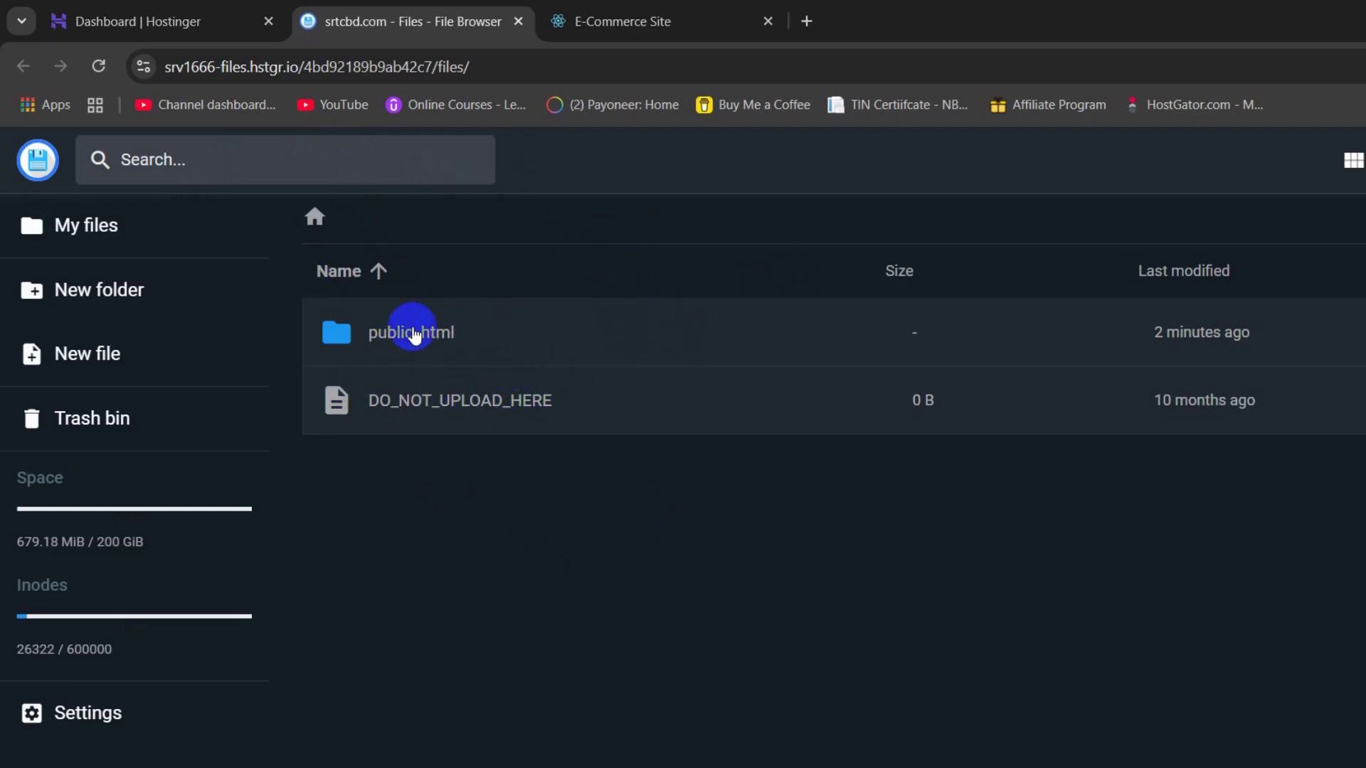
Open the empty public_html folder and compare it against the local E-Commerce Site preview.
{"action": "double_click", "coordinate": [486, 336]}
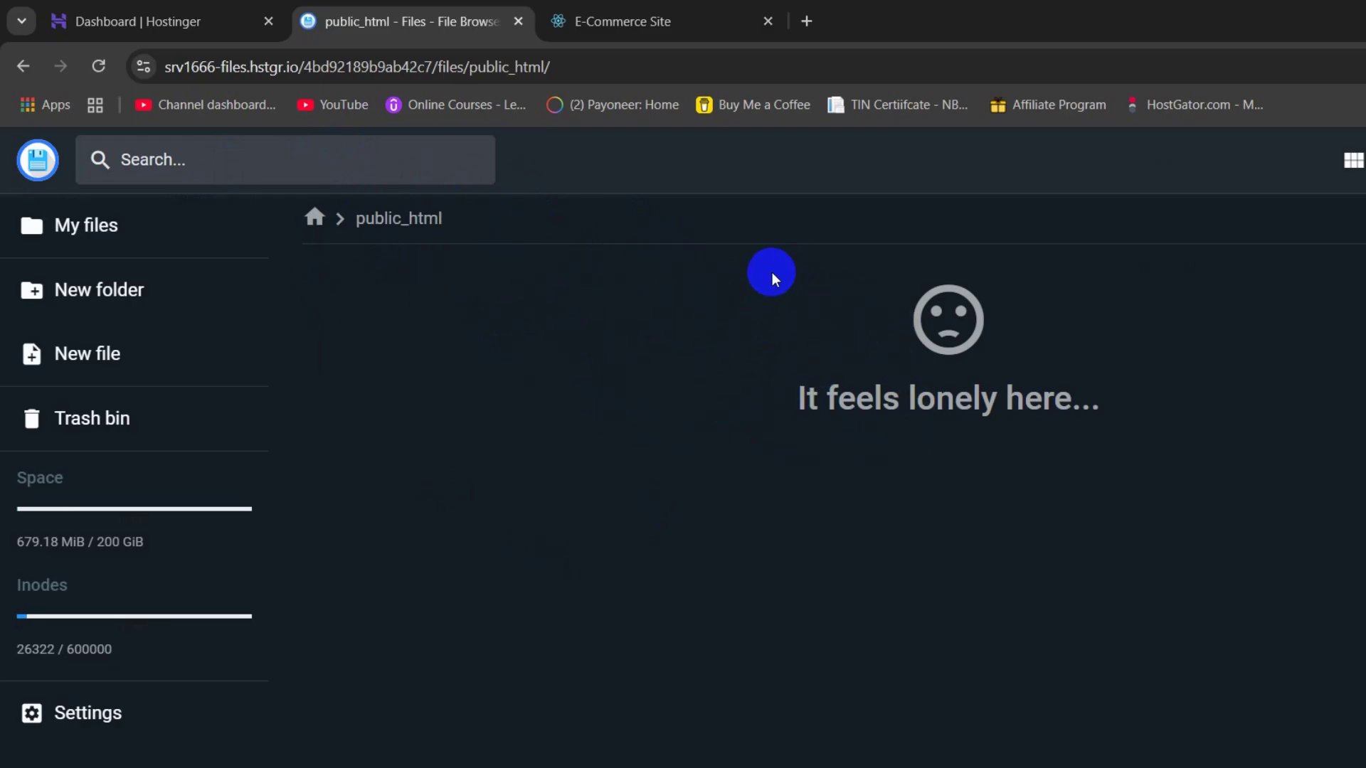
{"action": "left_click", "coordinate": [607, 14]}
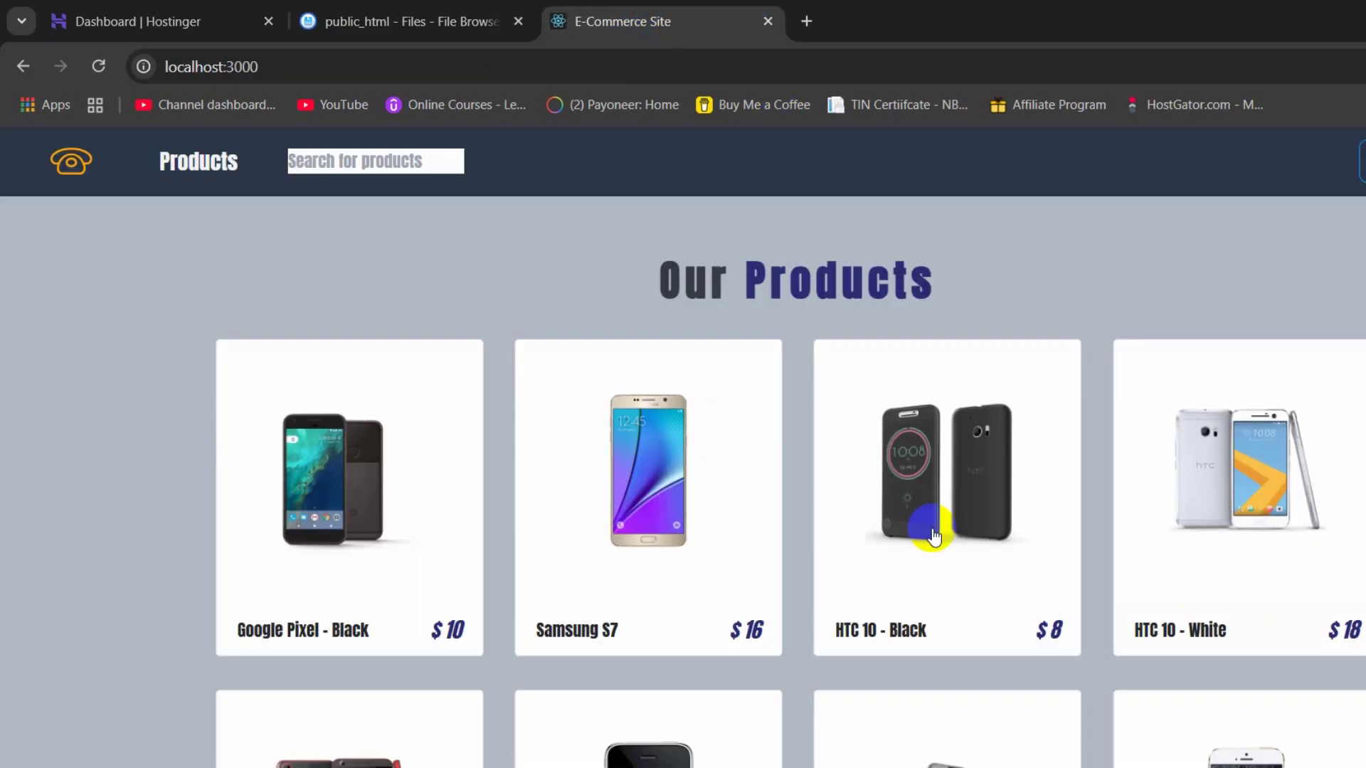
{"action": "scroll", "coordinate": [936, 524], "scroll_direction": "down", "scroll_amount": 3}
{"action": "scroll", "coordinate": [683, 448], "scroll_direction": "up", "scroll_amount": 2}
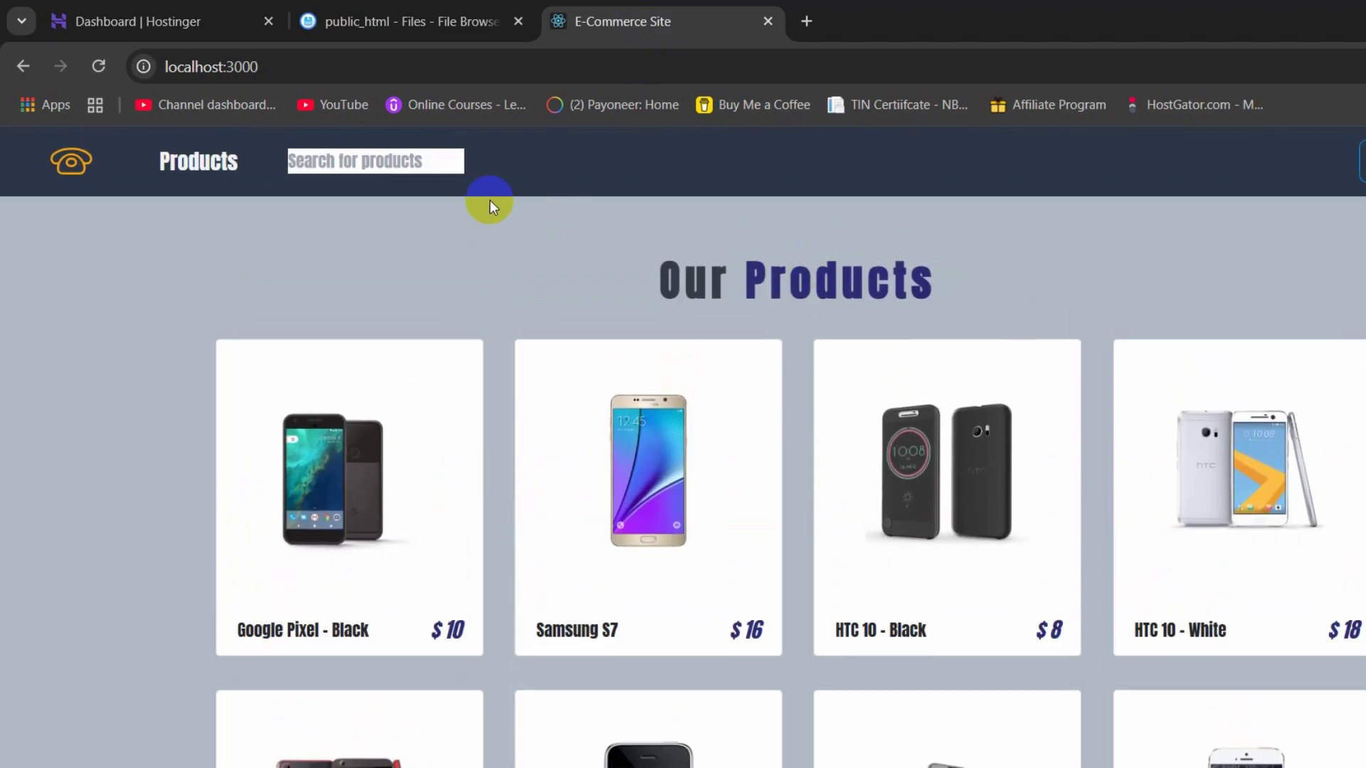
{"action": "left_click", "coordinate": [390, 8]}
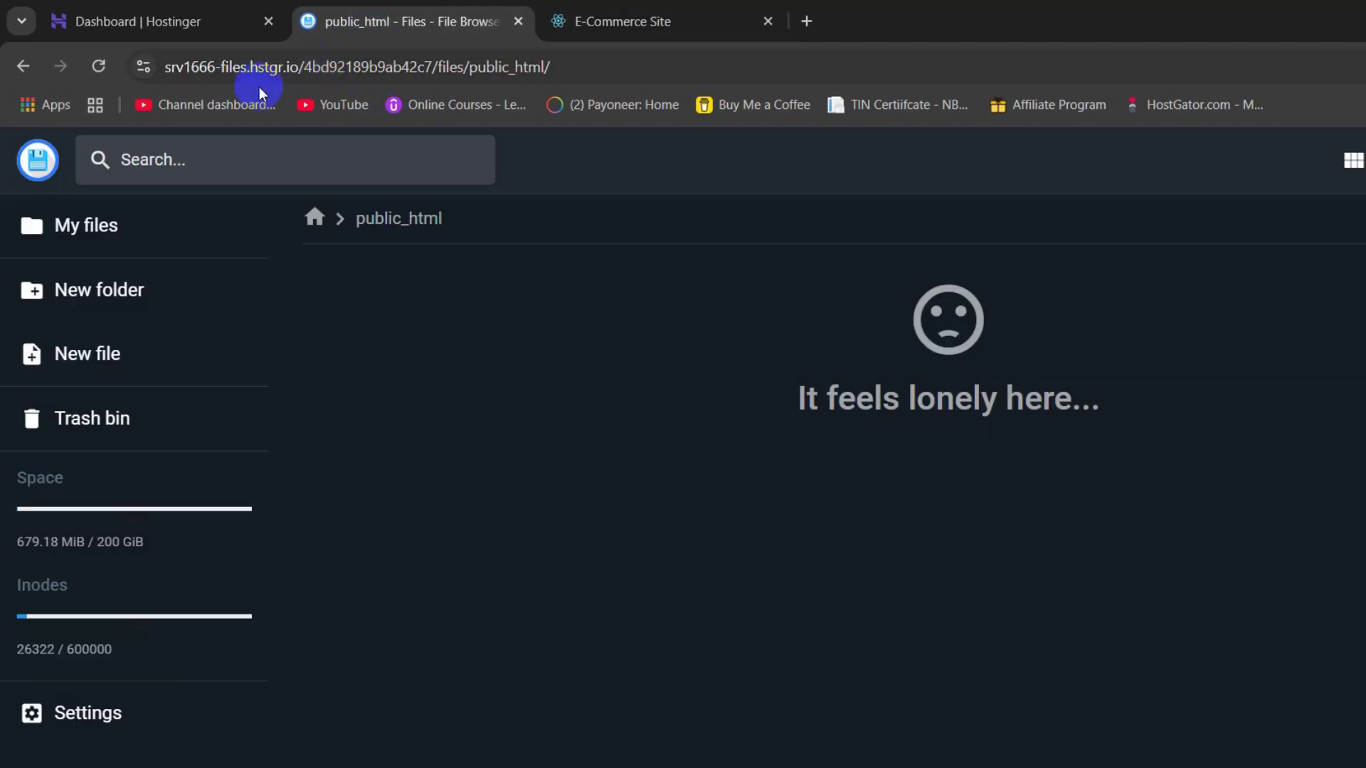
{"action": "left_click", "coordinate": [109, 15]}
{"action": "left_click", "coordinate": [391, 13]}
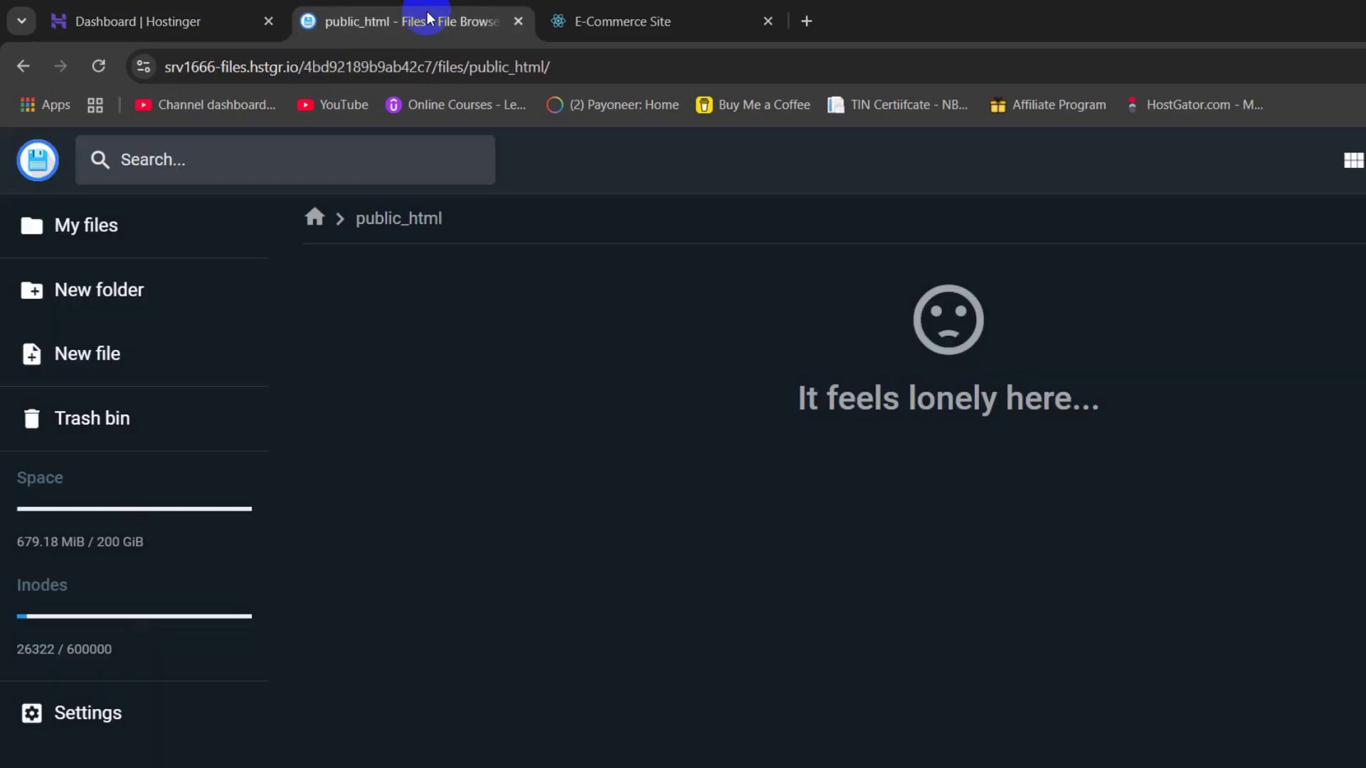
{"action": "left_click", "coordinate": [651, 8]}
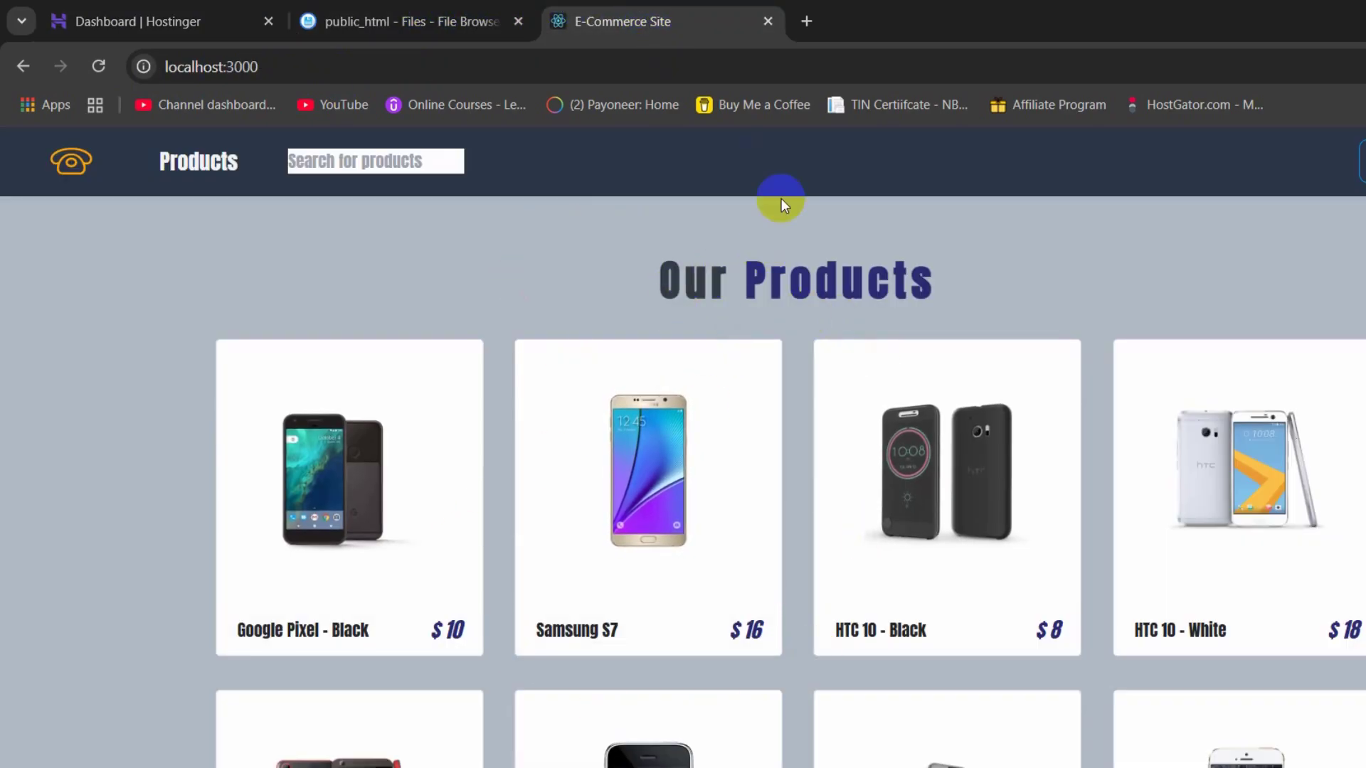
Close the local E-Commerce Site tab and bring up File Explorer on Local Disk (G:).
{"action": "left_click", "coordinate": [769, 22]}
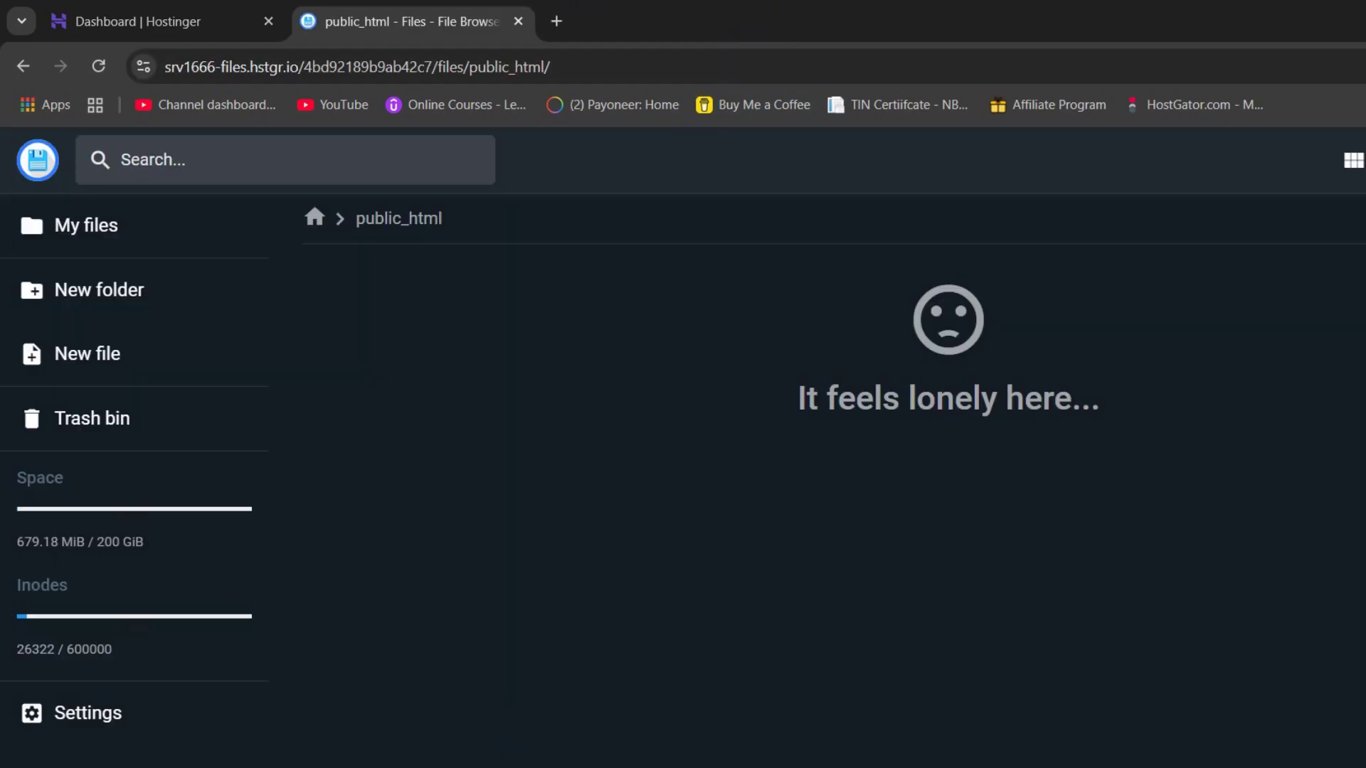
{"action": "mouse_move", "coordinate": [409, 761]}
{"action": "left_click", "coordinate": [409, 725]}
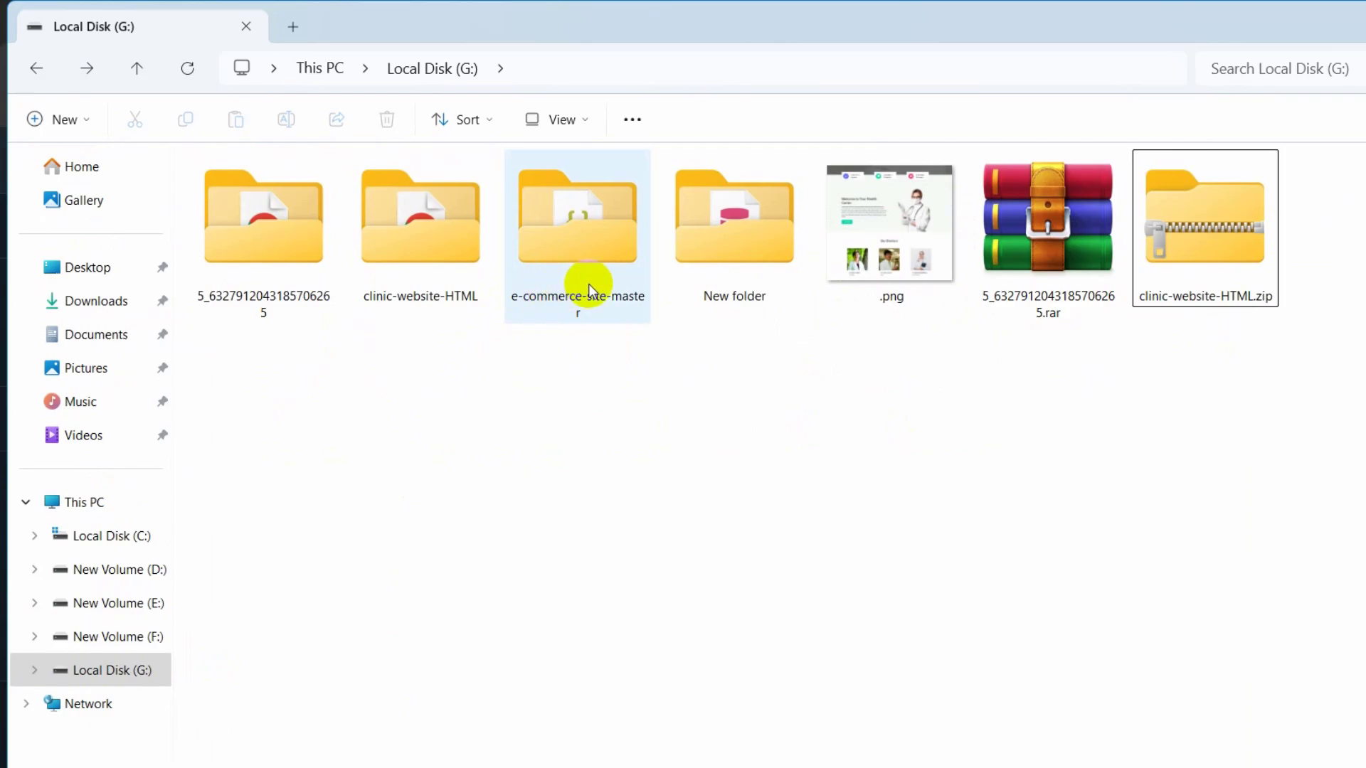
Open e-commerce-site-master and launch a command prompt there by entering cmd in the address bar.
{"action": "double_click", "coordinate": [592, 239]}
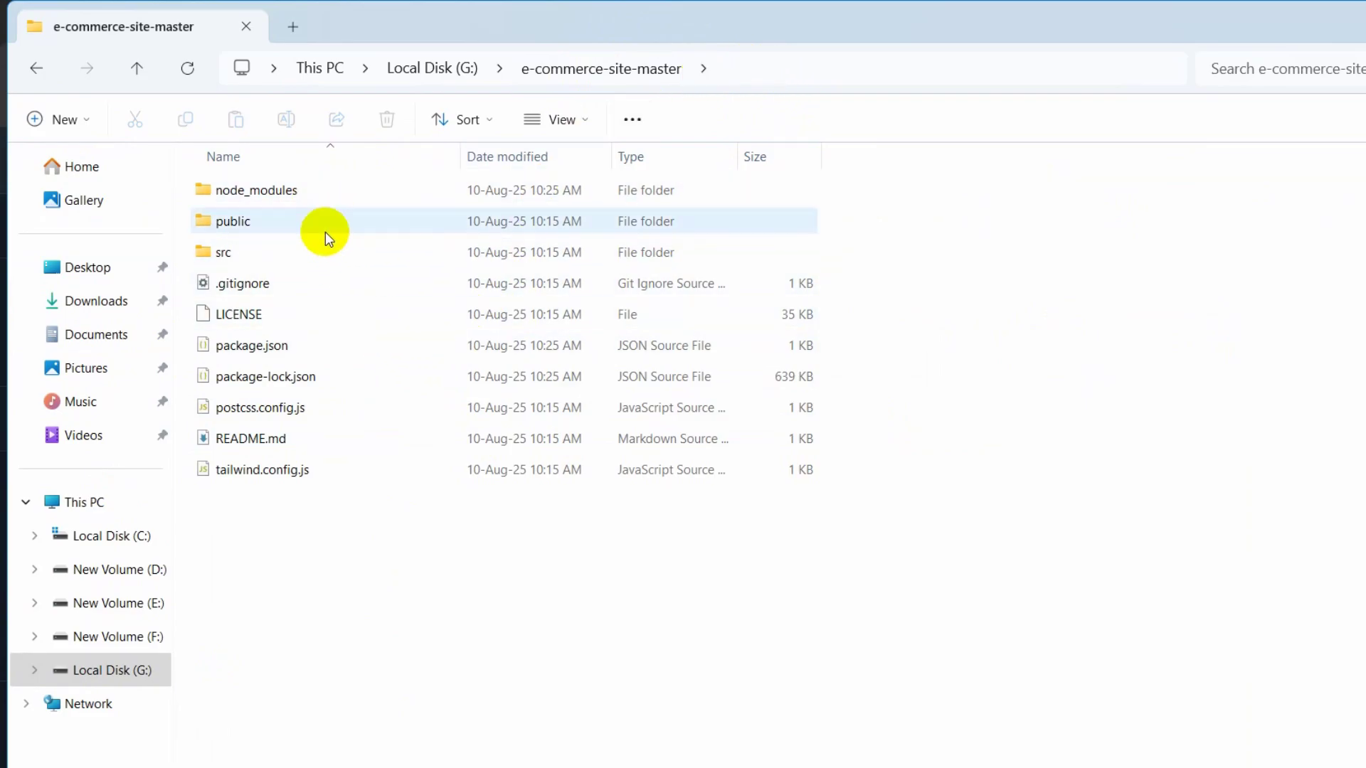
{"action": "left_click", "coordinate": [759, 69]}
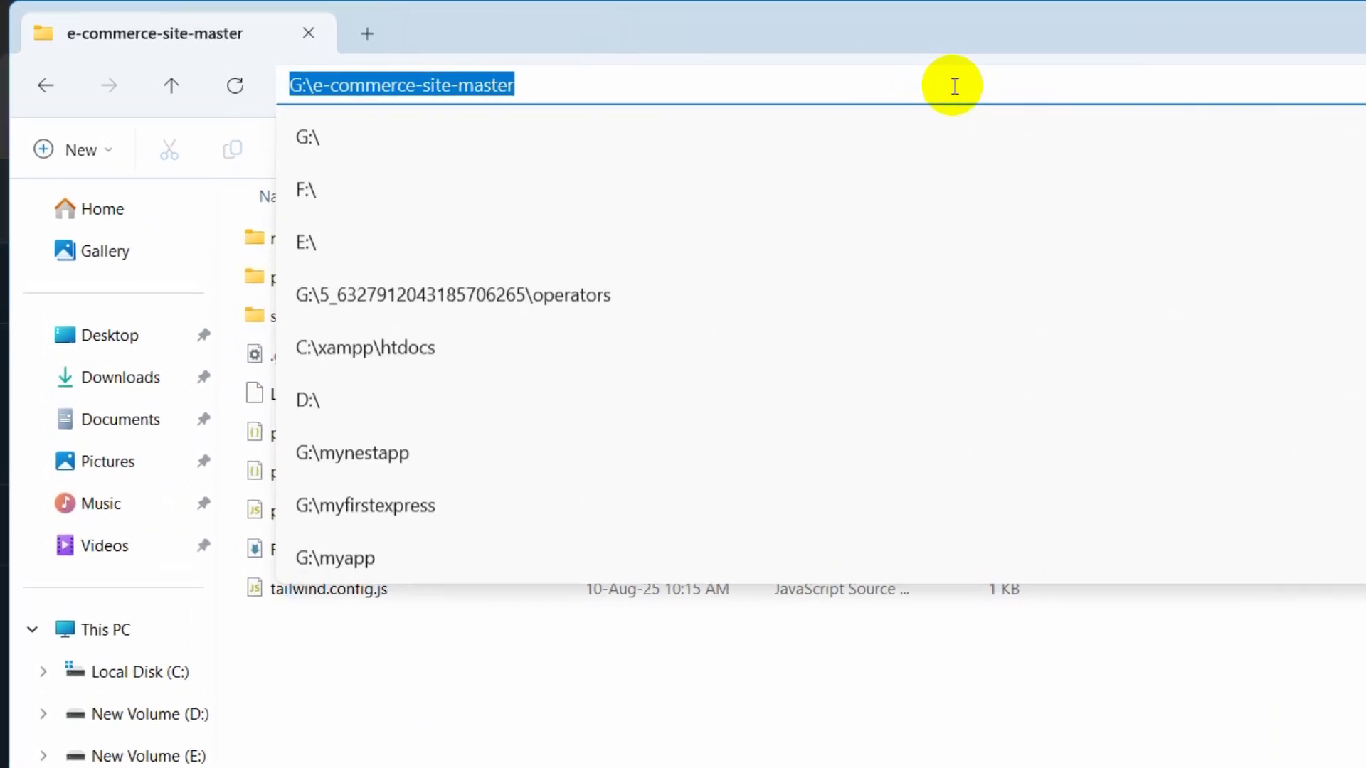
{"action": "type", "text": "cmd"}
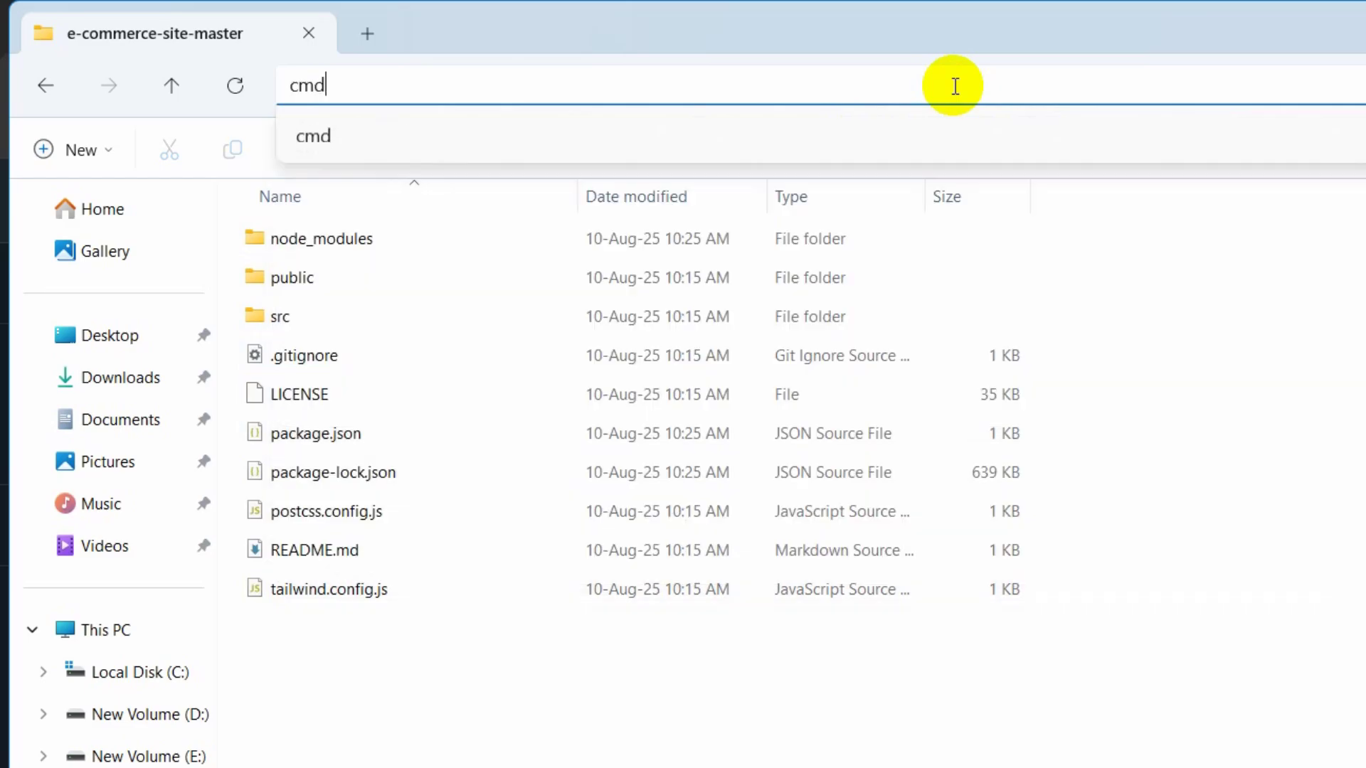
{"action": "key", "text": "Return"}
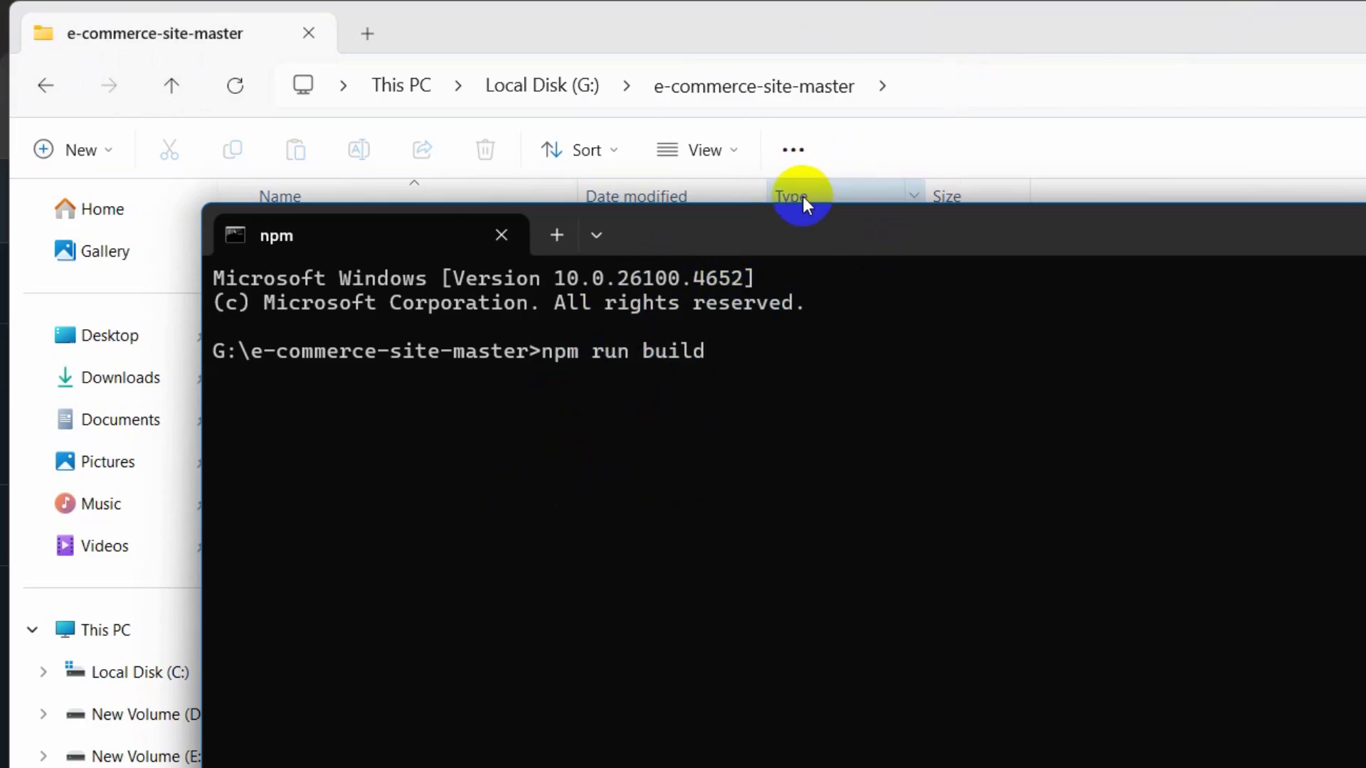
Let npm run build finish creating the build folder, then move the Command Prompt window aside.
{"action": "left_click_drag", "start_coordinate": [940, 226], "coordinate": [1187, 241]}
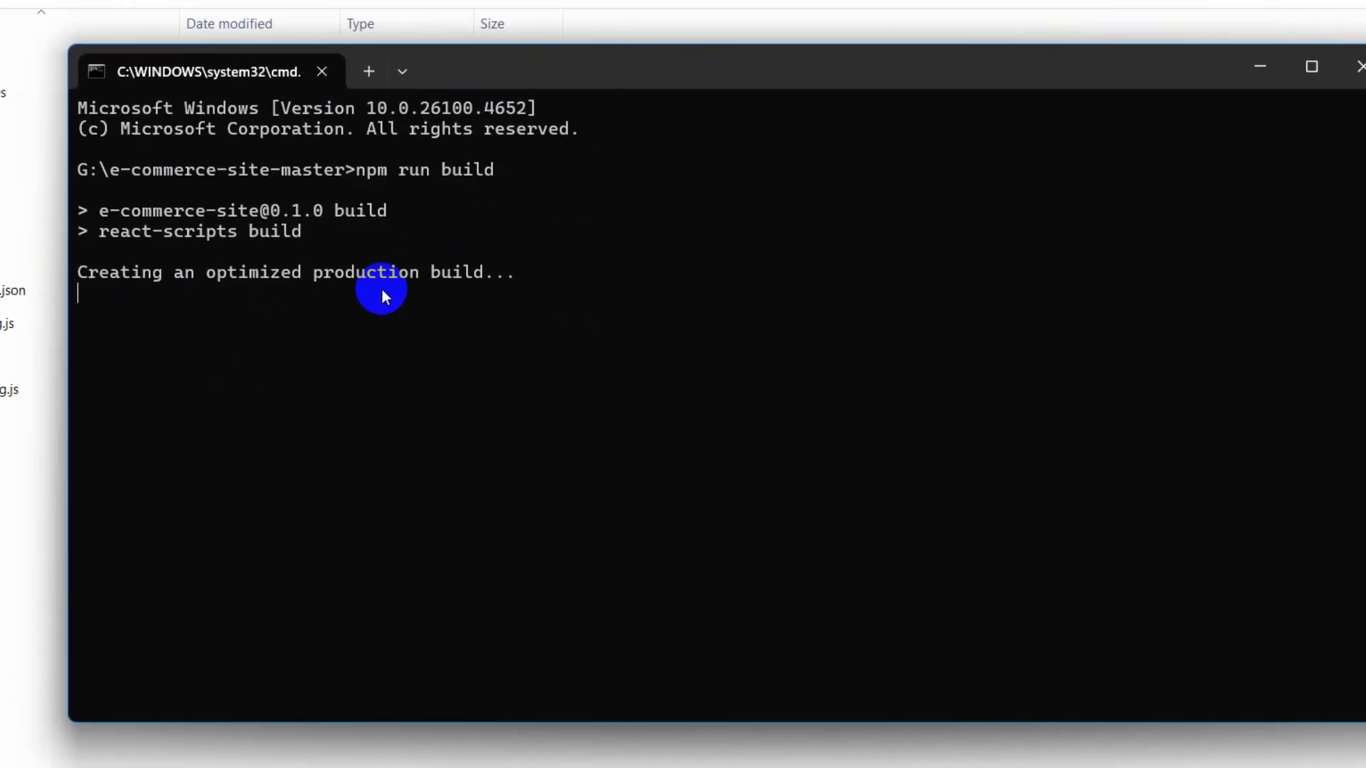
{"action": "left_click_drag", "start_coordinate": [771, 369], "coordinate": [948, 371]}
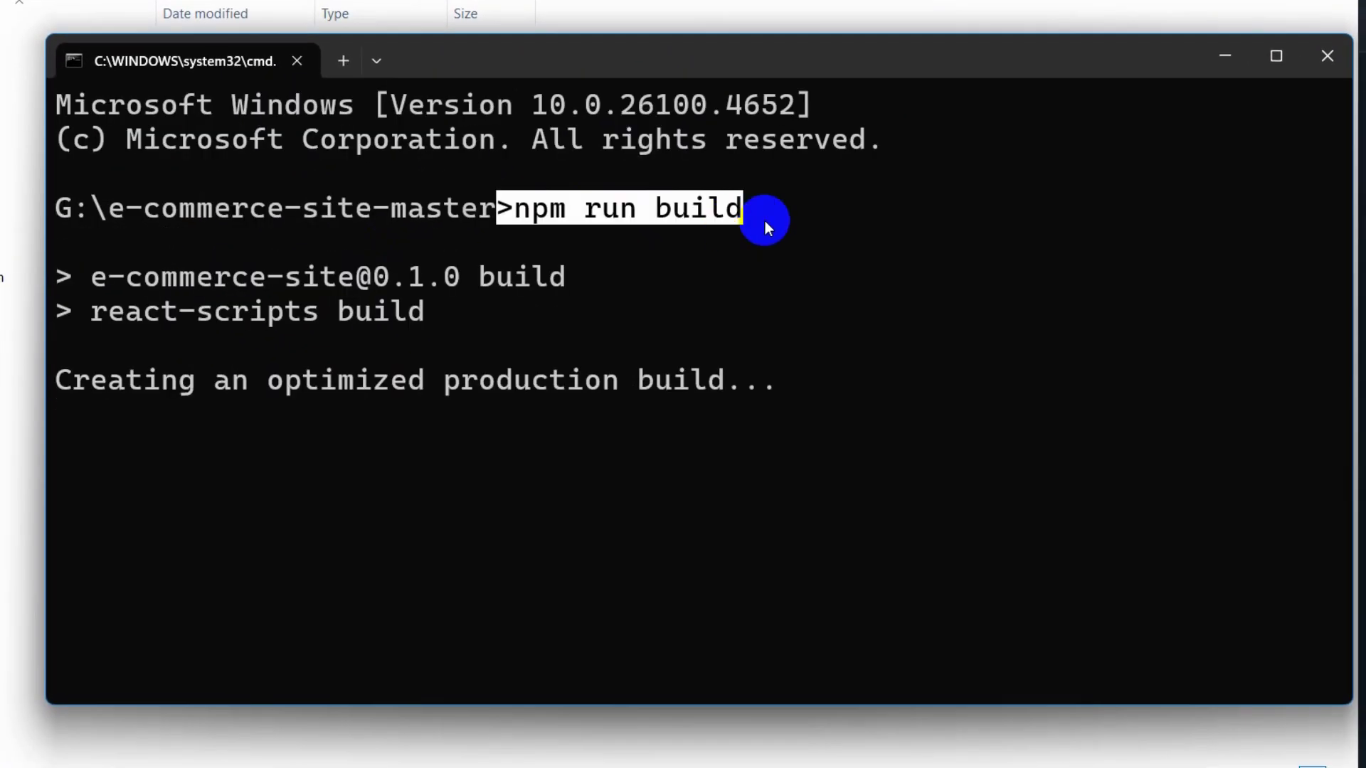
{"action": "left_click", "coordinate": [766, 221]}
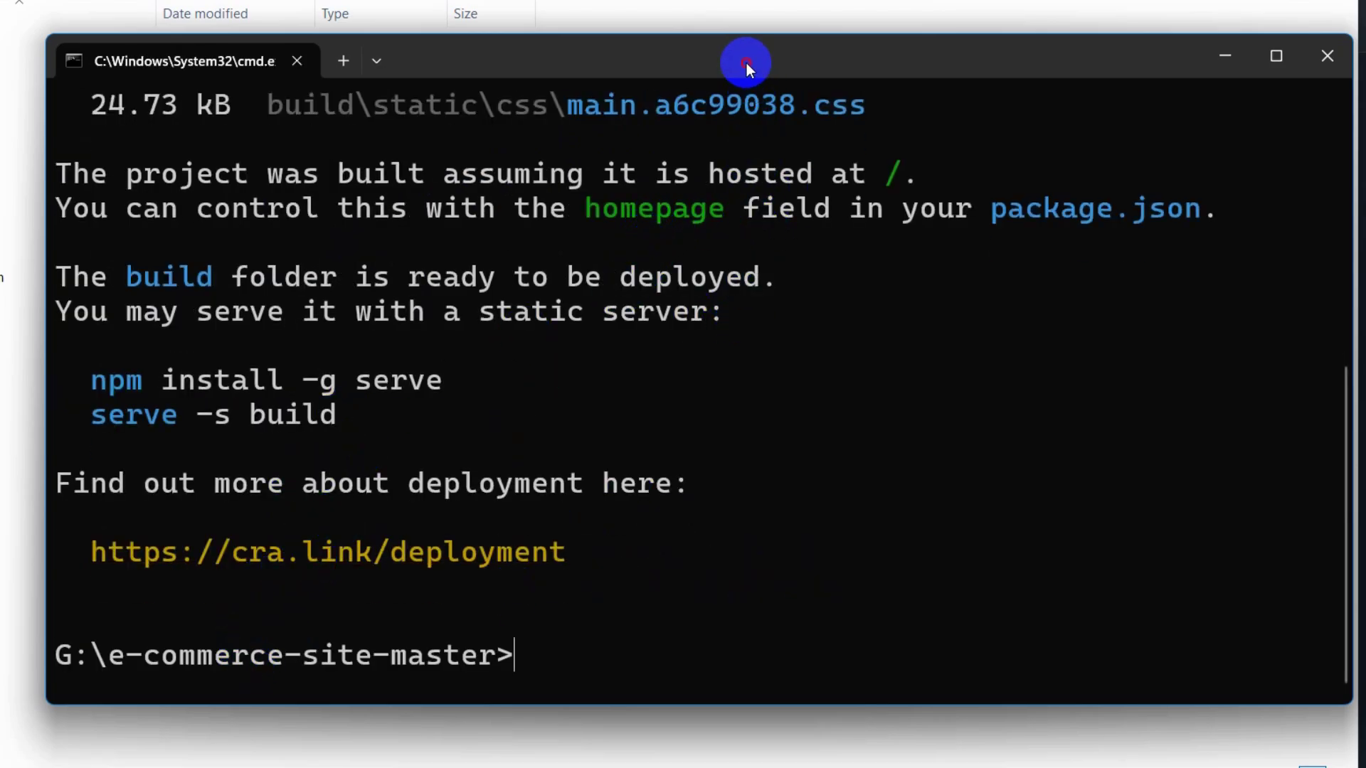
{"action": "left_click_drag", "start_coordinate": [747, 62], "coordinate": [597, 27]}
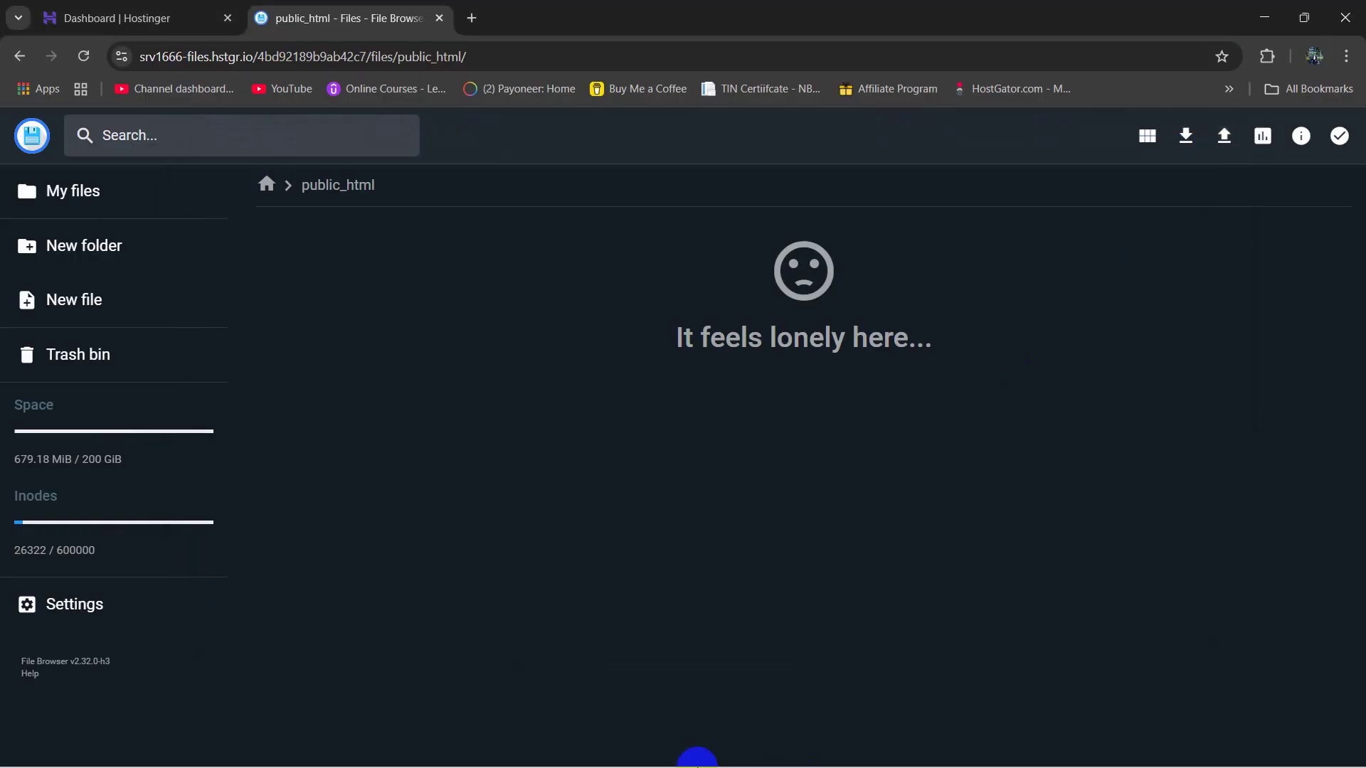
Zip e-commerce-site-master on Local Disk (G:) via Send to > Compressed (zipped) folder, keeping its name.
{"action": "mouse_move", "coordinate": [427, 724]}
{"action": "left_click", "coordinate": [356, 733]}
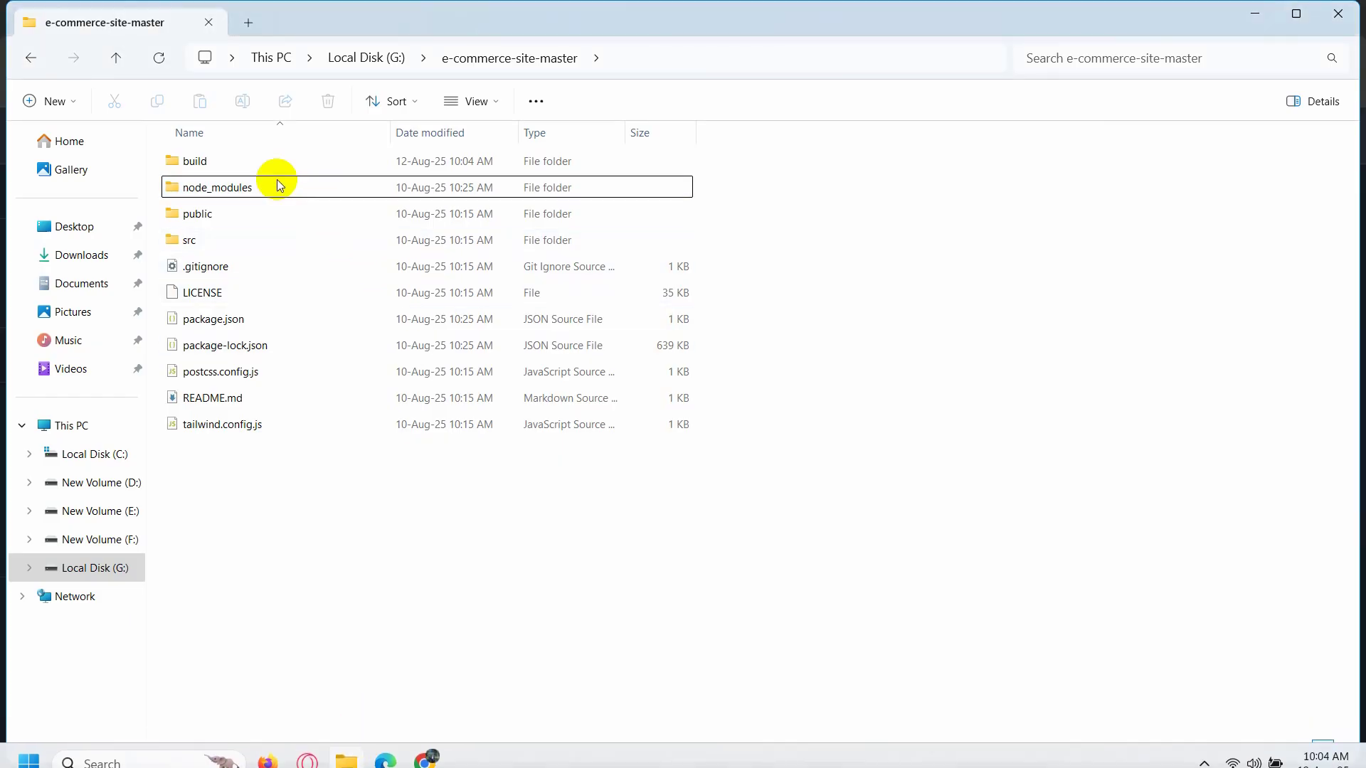
{"action": "left_click", "coordinate": [36, 62]}
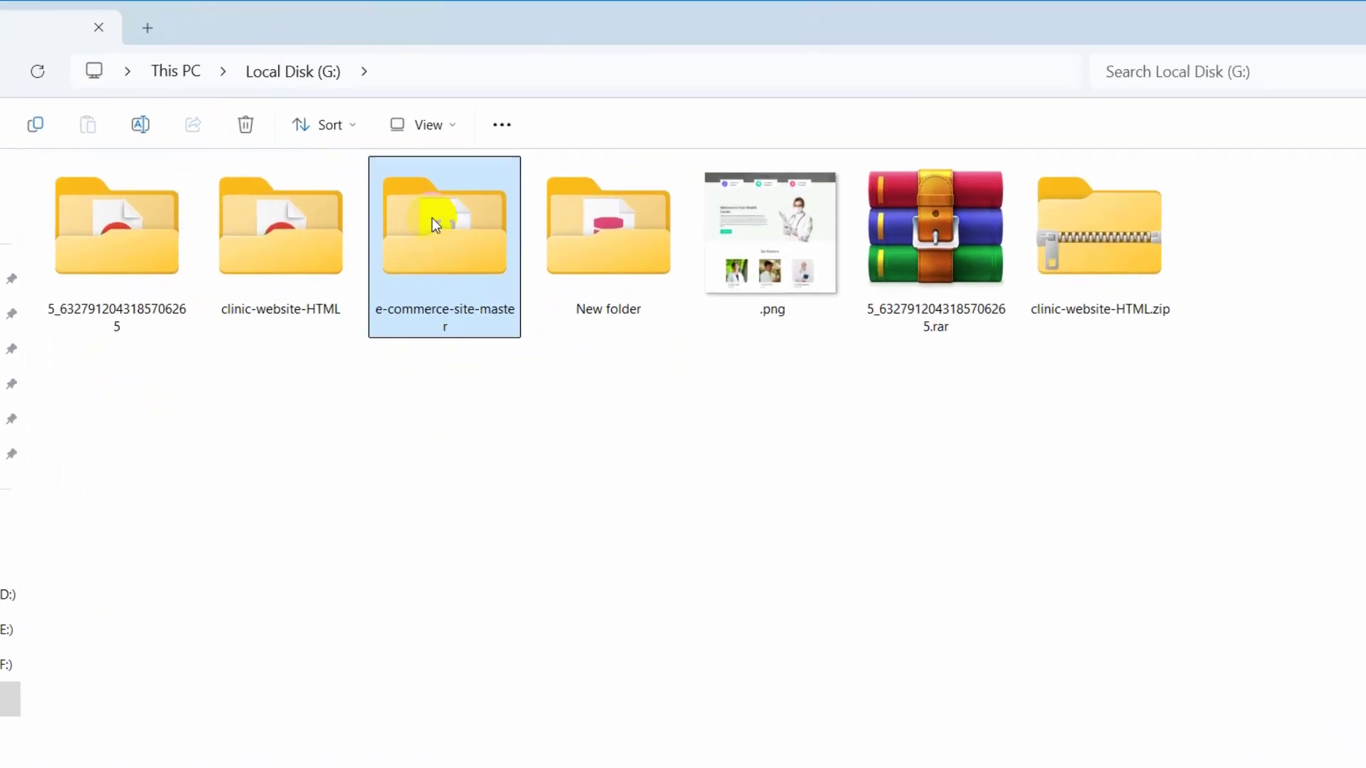
{"action": "mouse_move", "coordinate": [460, 244]}
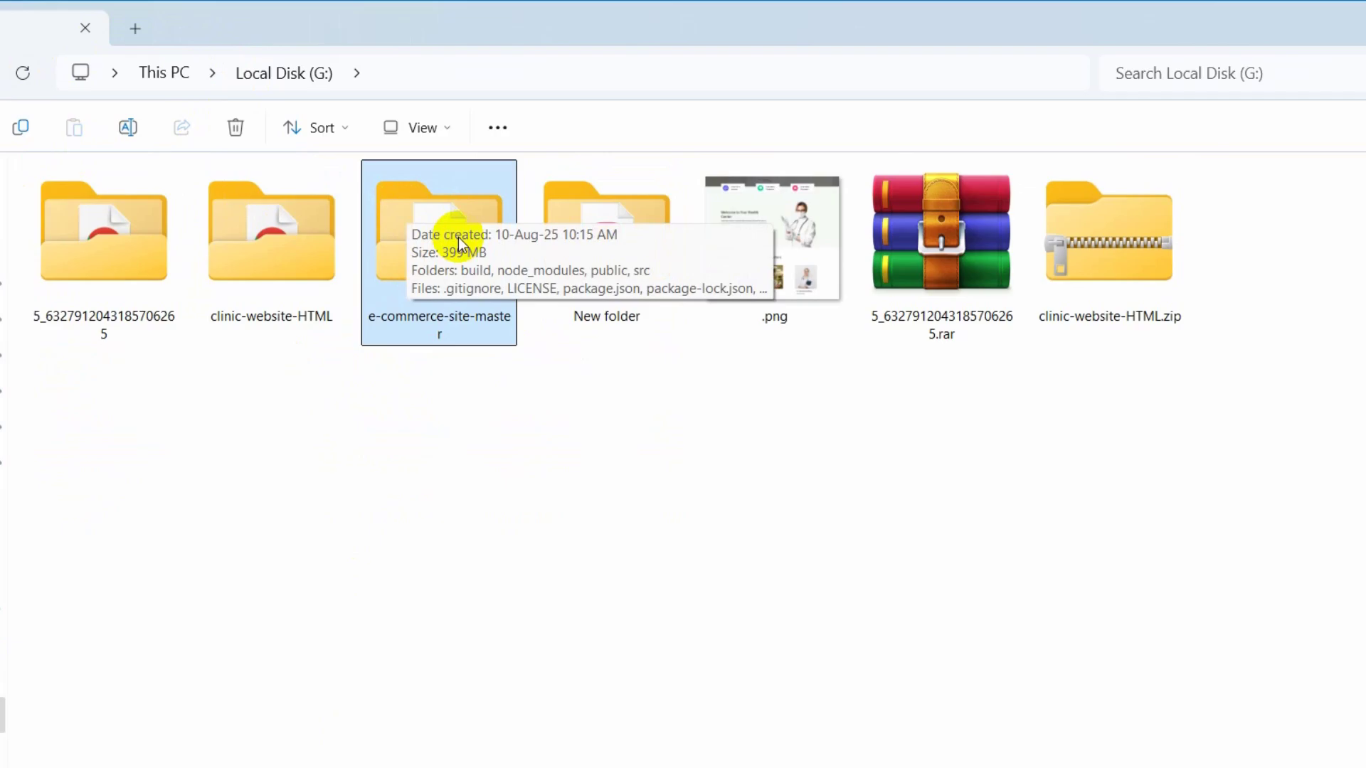
{"action": "right_click", "coordinate": [448, 199]}
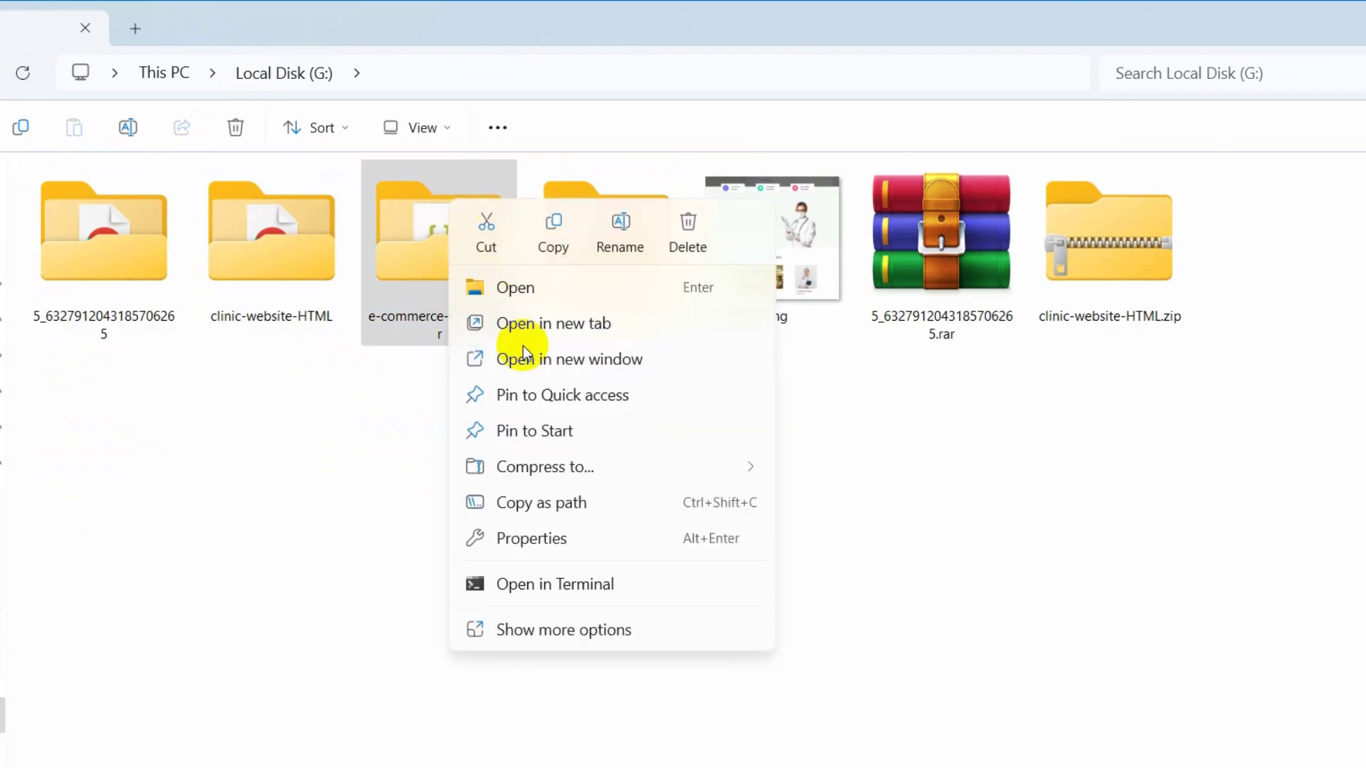
{"action": "left_click", "coordinate": [586, 631]}
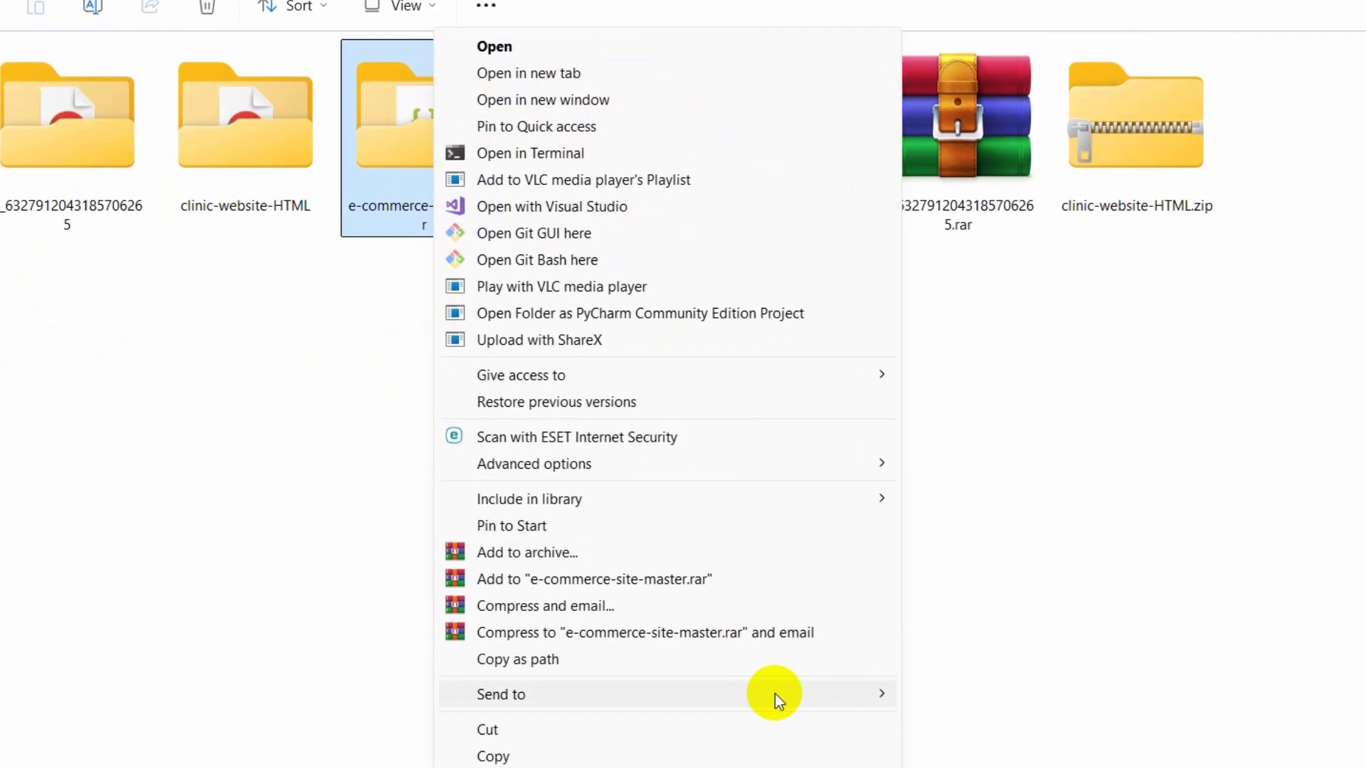
{"action": "mouse_move", "coordinate": [774, 695]}
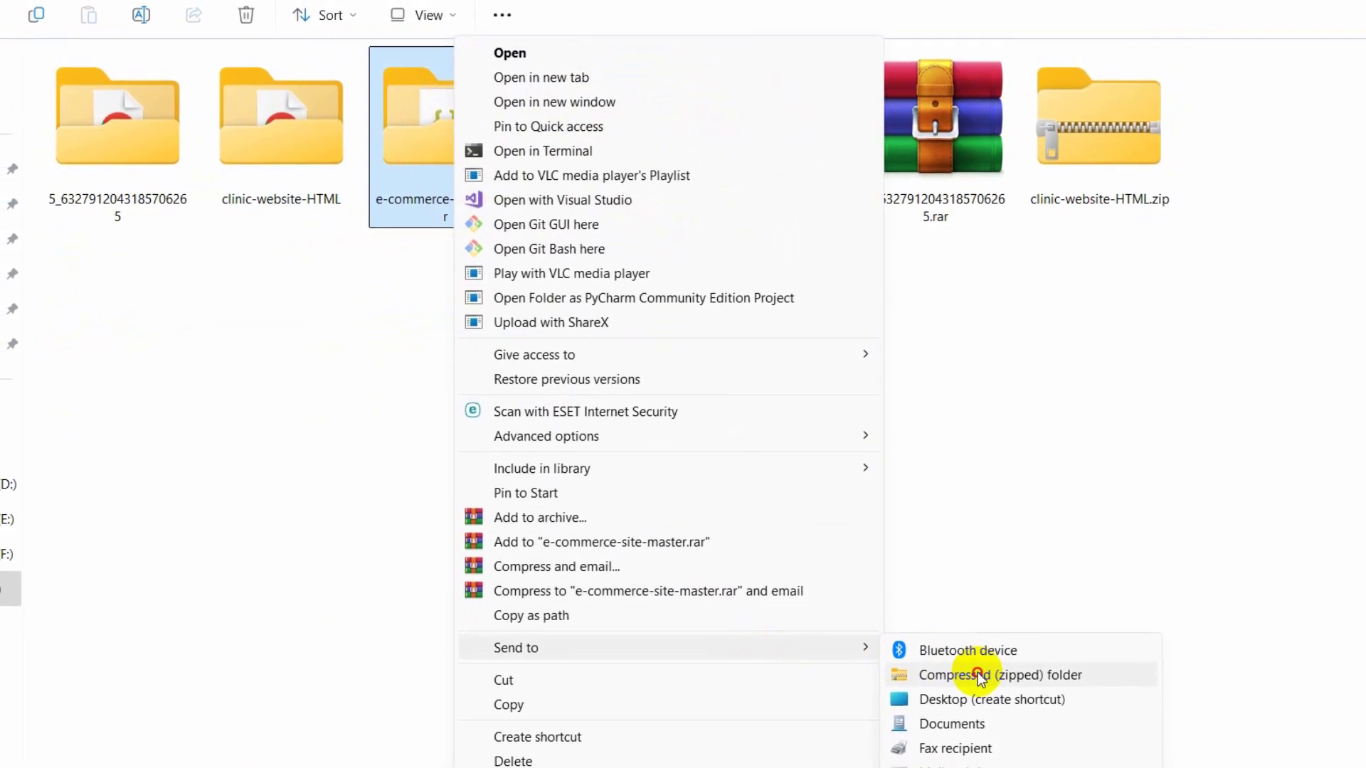
{"action": "left_click", "coordinate": [985, 724]}
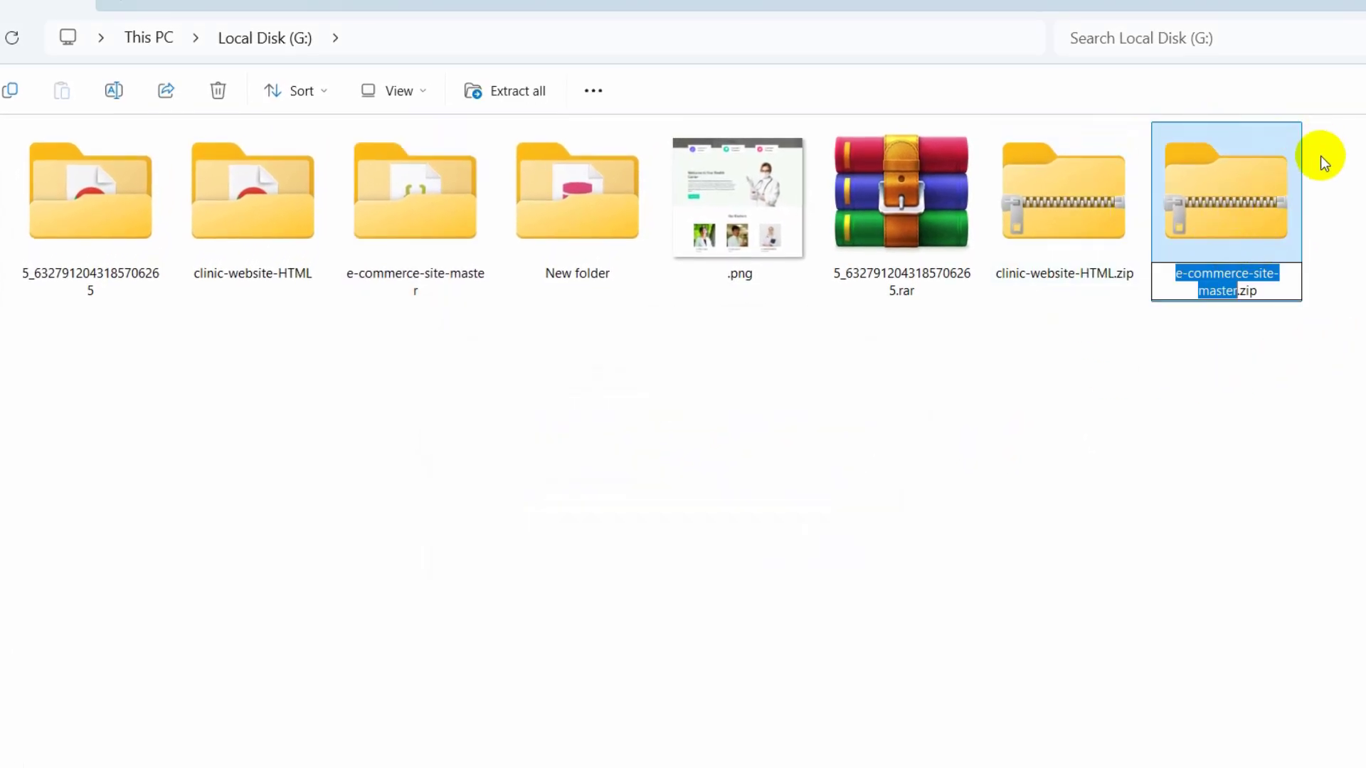
{"action": "left_click", "coordinate": [1334, 188]}
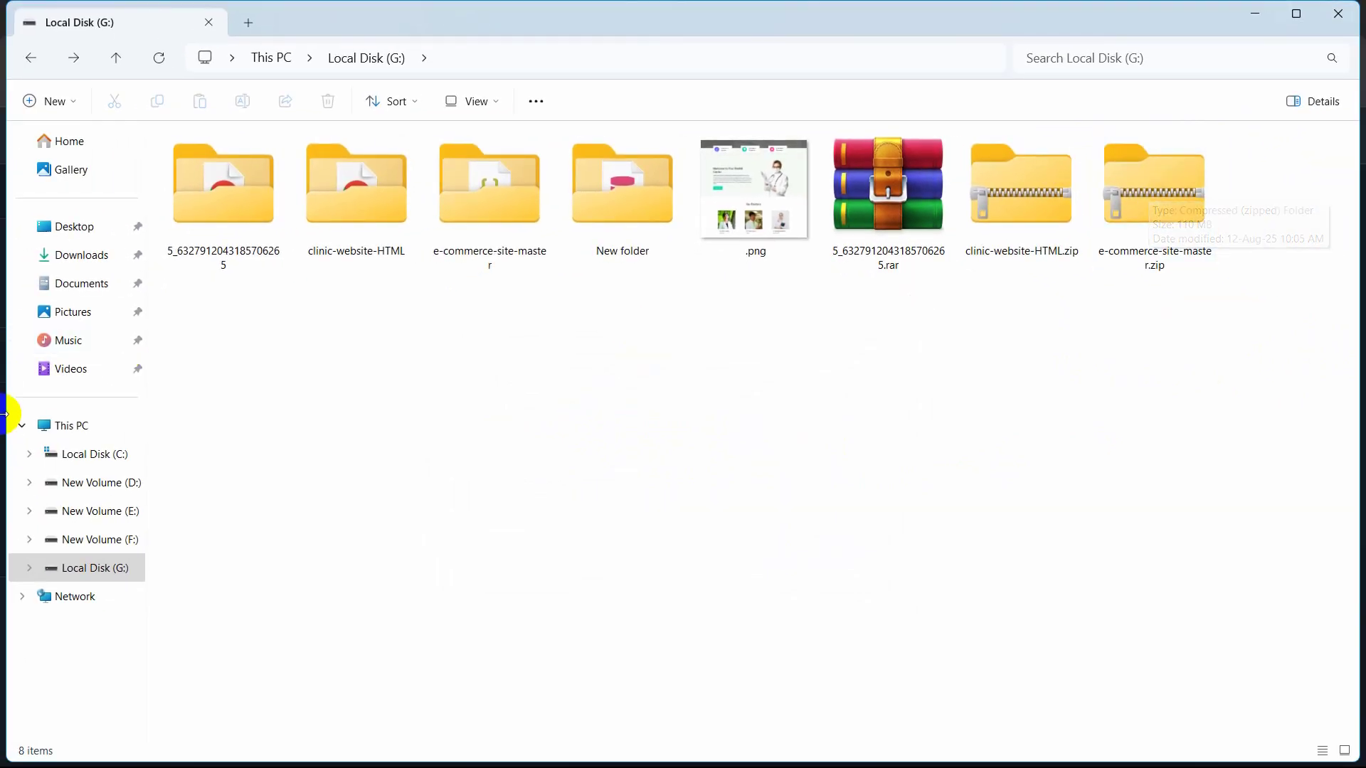
Upload e-commerce-site-master.zip (110.37 MiB) from Local Disk (G:) into public_html.
{"action": "mouse_move", "coordinate": [437, 763]}
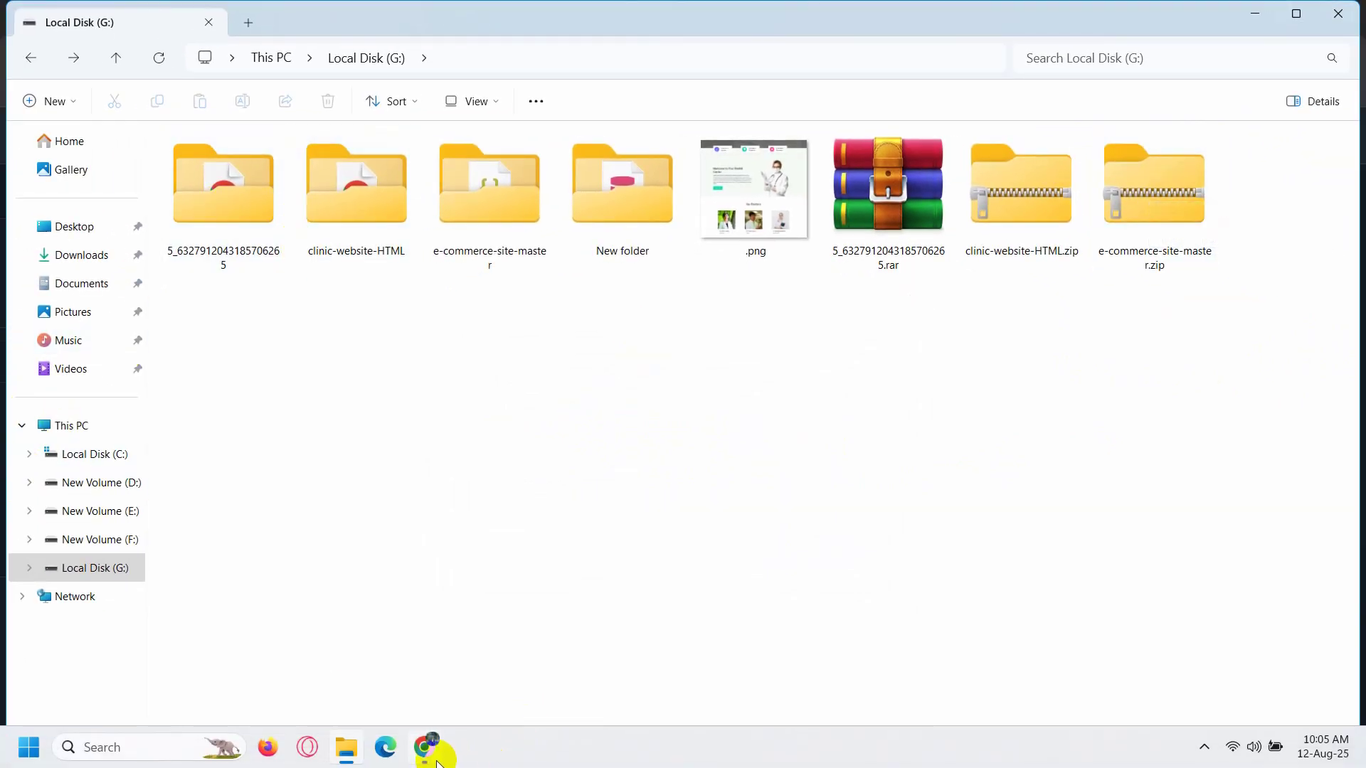
{"action": "left_click", "coordinate": [428, 658]}
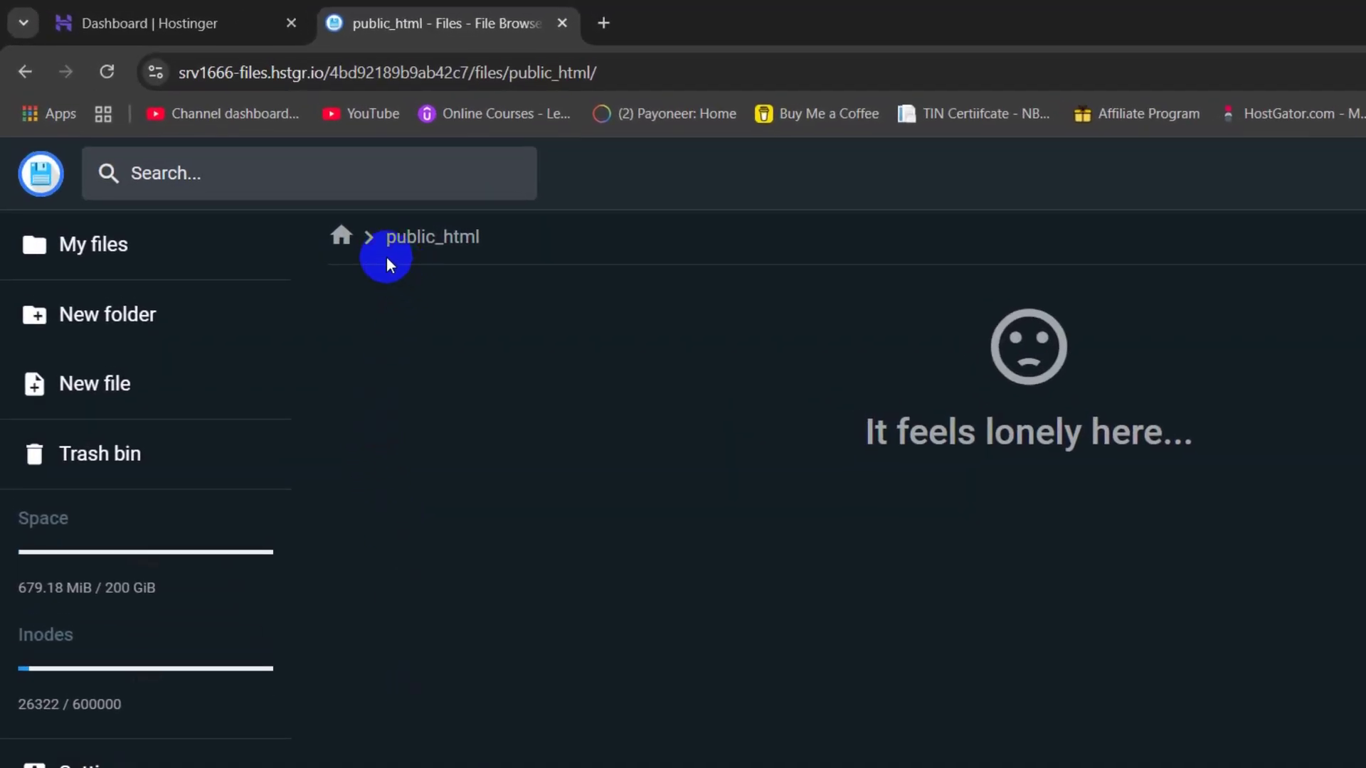
{"action": "left_click", "coordinate": [349, 249]}
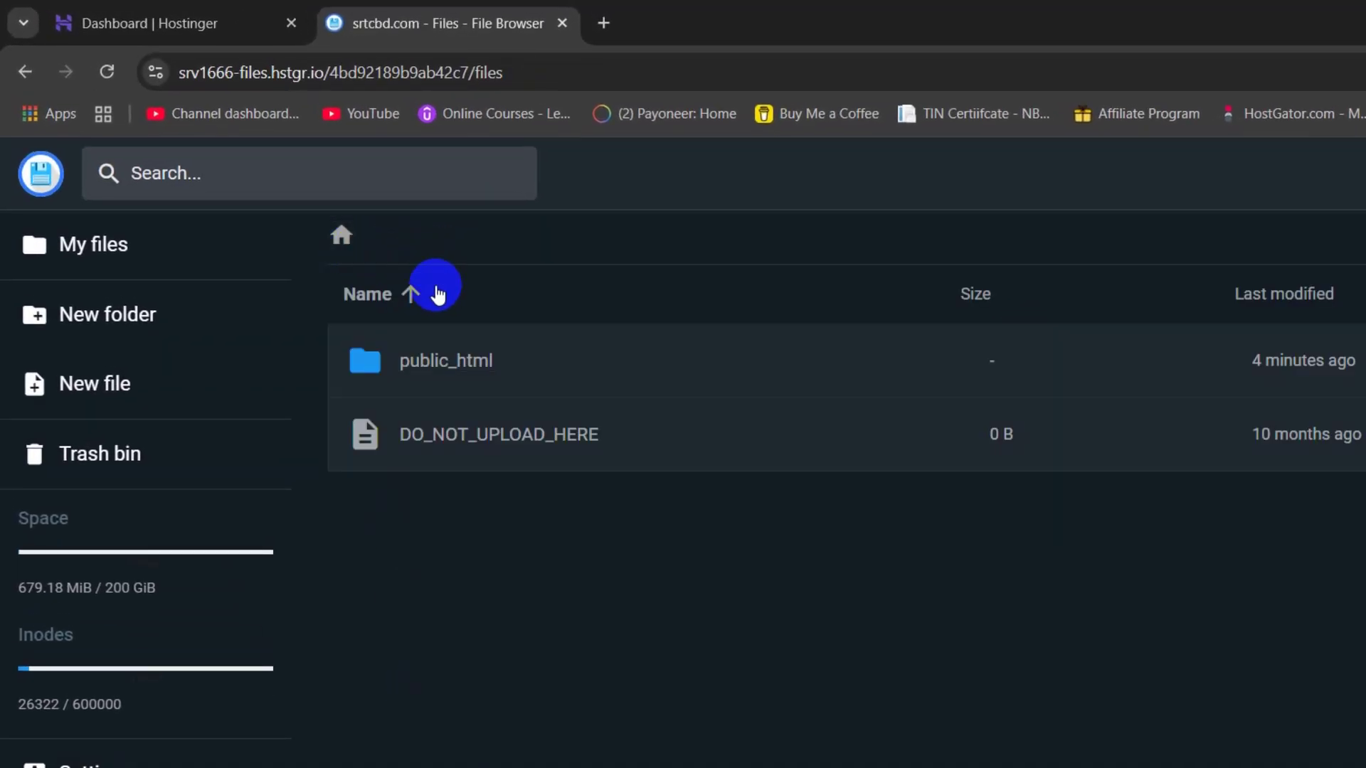
{"action": "double_click", "coordinate": [542, 366]}
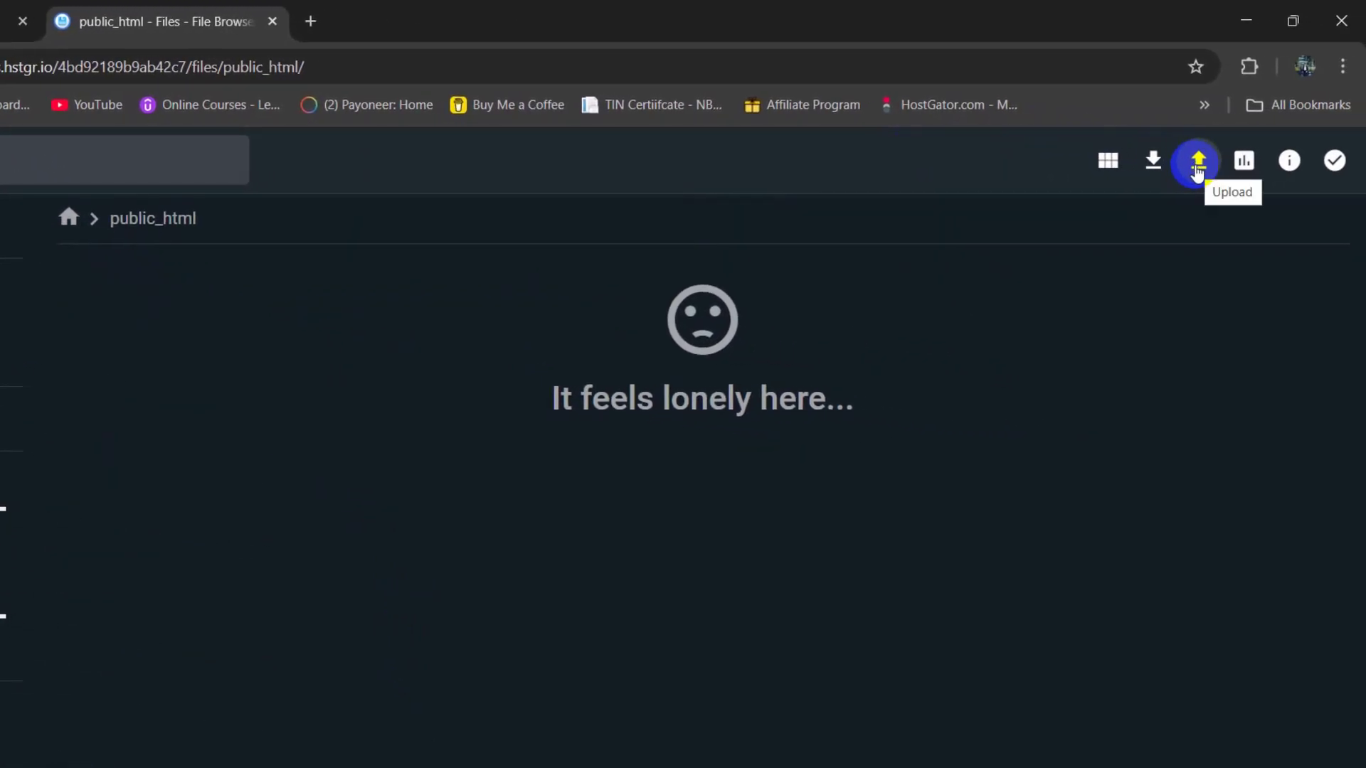
{"action": "left_click", "coordinate": [1197, 169]}
{"action": "left_click", "coordinate": [459, 569]}
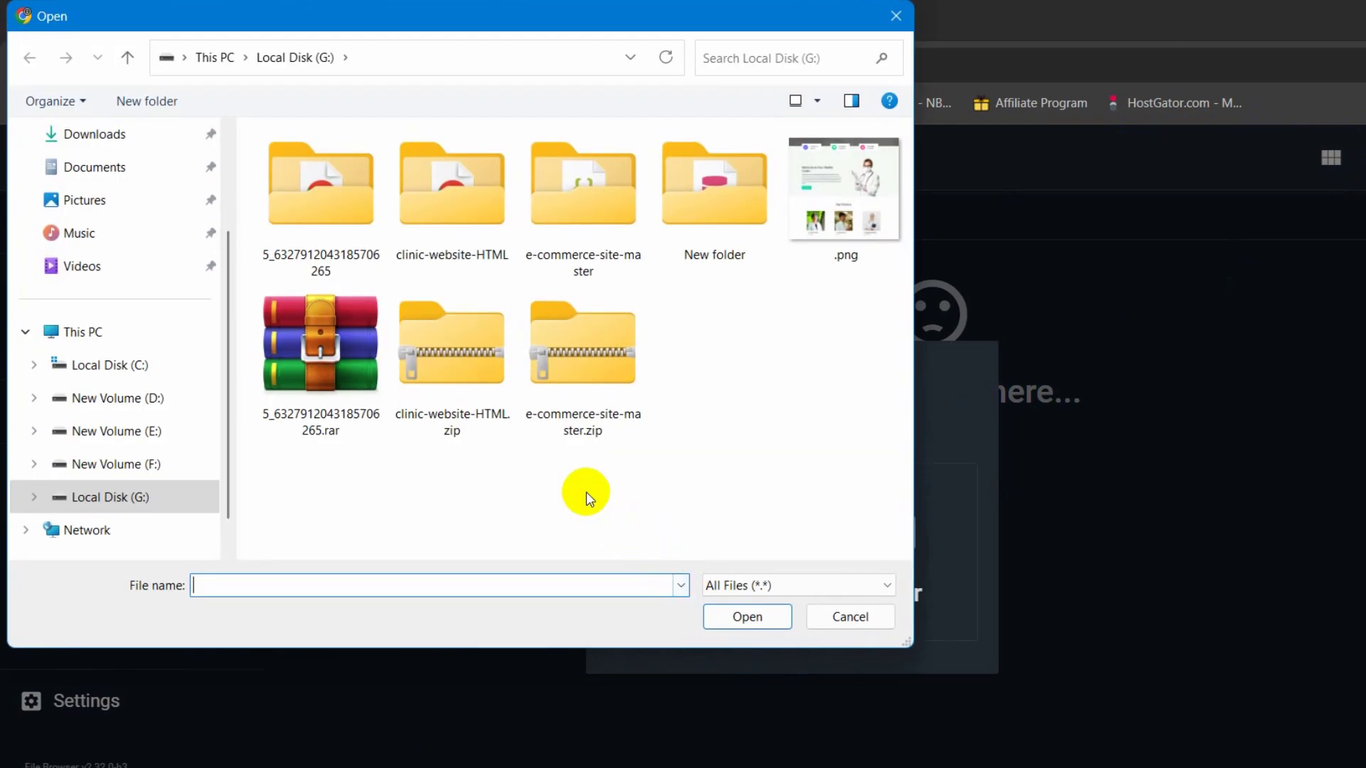
{"action": "left_click", "coordinate": [582, 357]}
{"action": "left_click", "coordinate": [733, 613]}
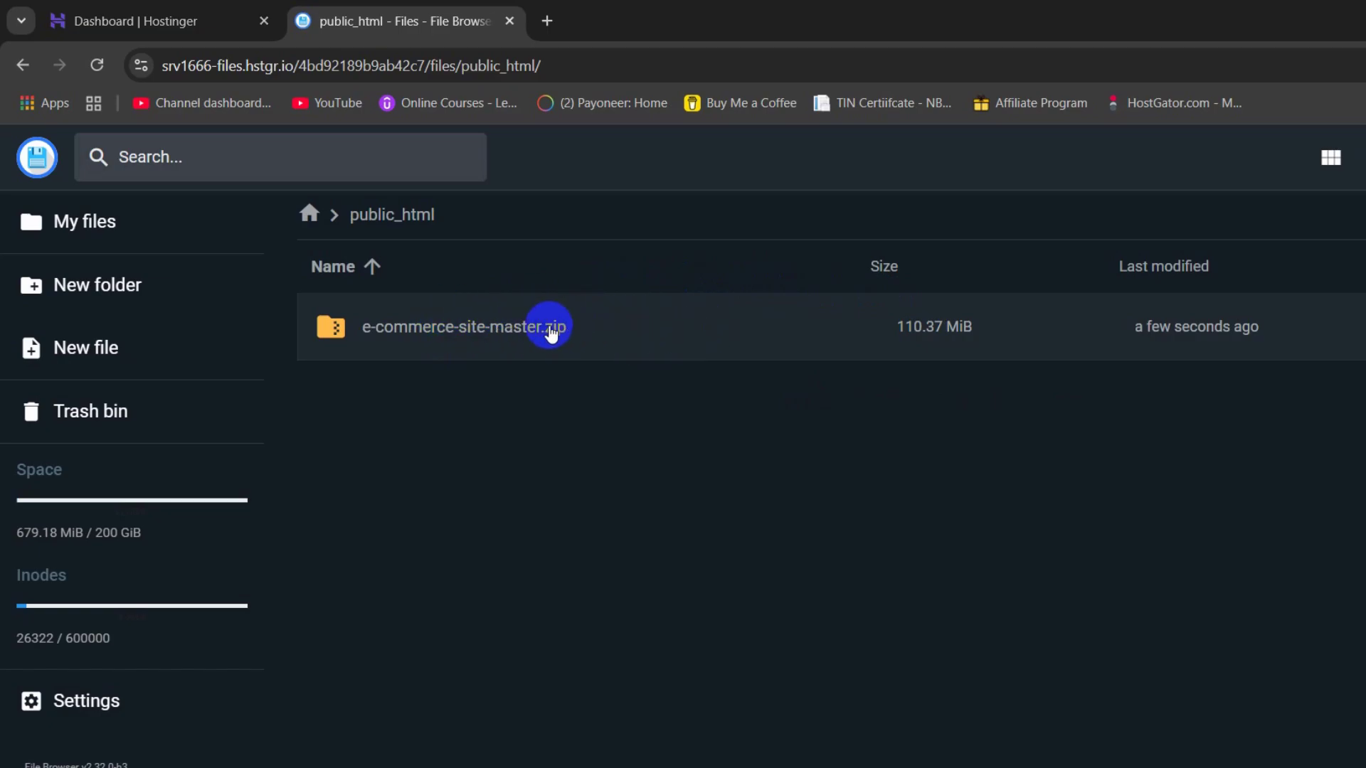
{"action": "left_click", "coordinate": [579, 327]}
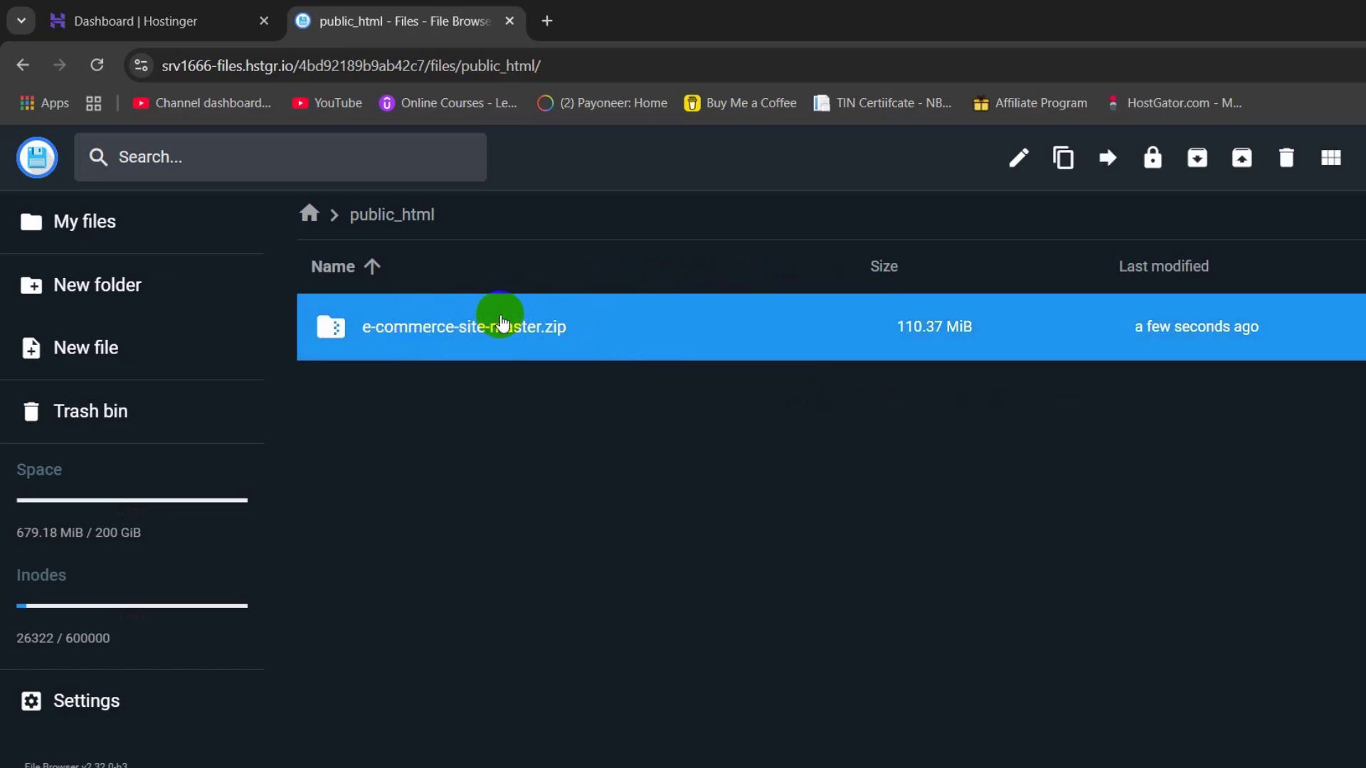
Extract e-commerce-site-master.zip into an e-commerce-site-master folder inside public_html.
{"action": "right_click", "coordinate": [673, 325]}
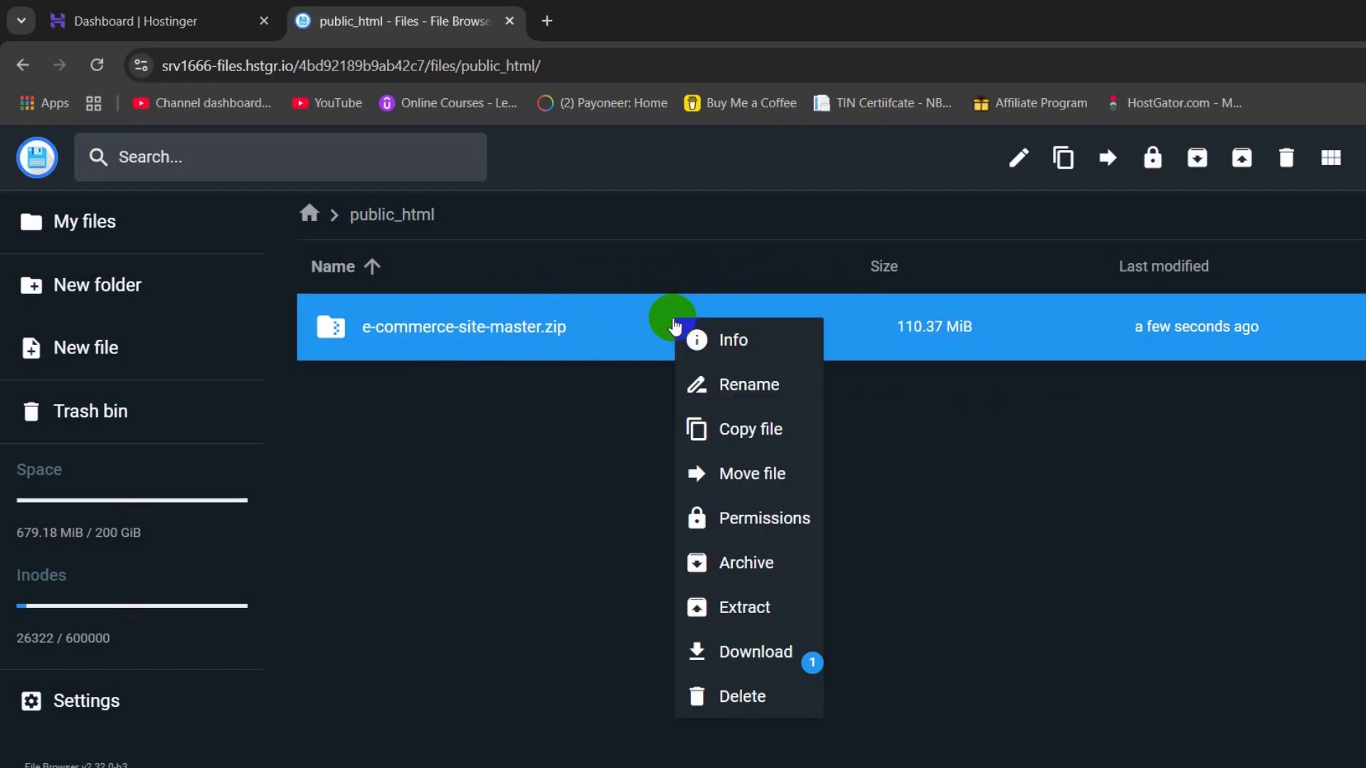
{"action": "left_click", "coordinate": [780, 610]}
{"action": "left_click", "coordinate": [710, 437]}
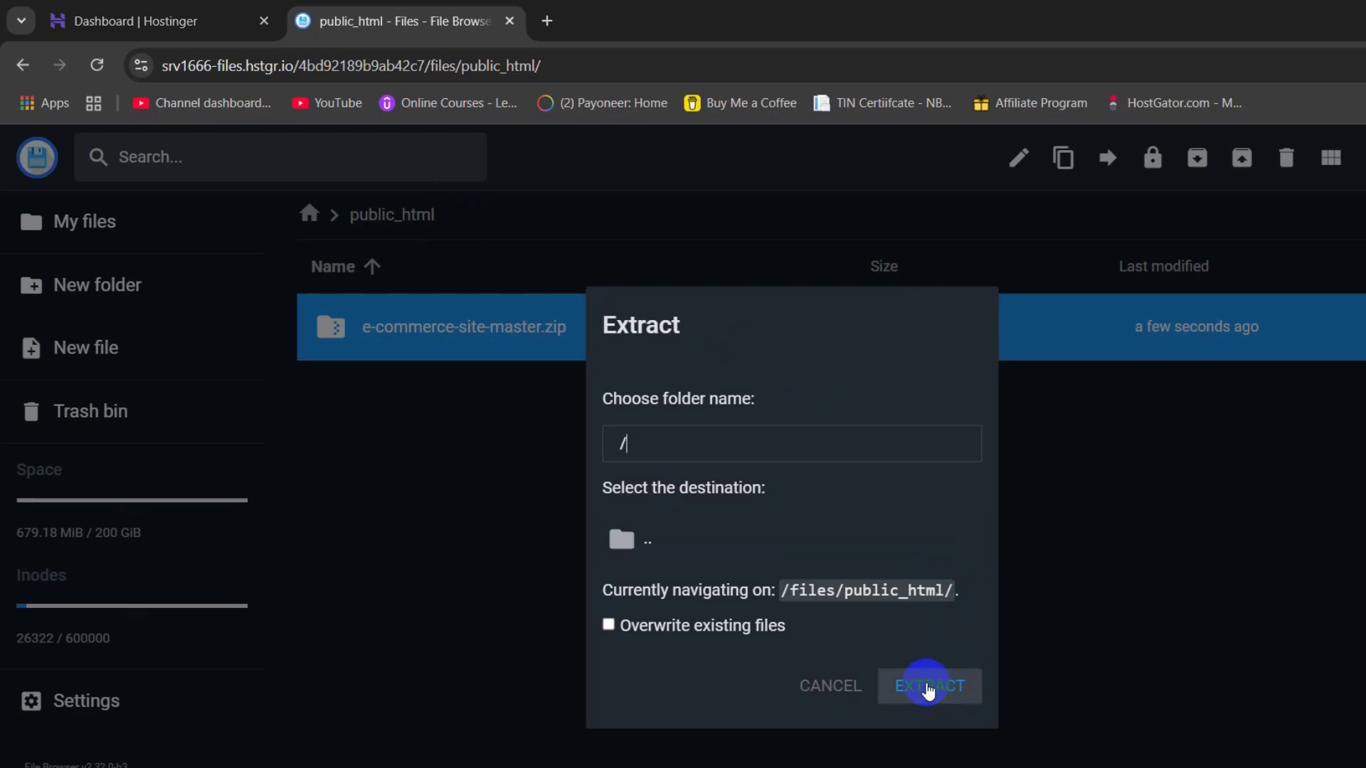
{"action": "left_click", "coordinate": [923, 686]}
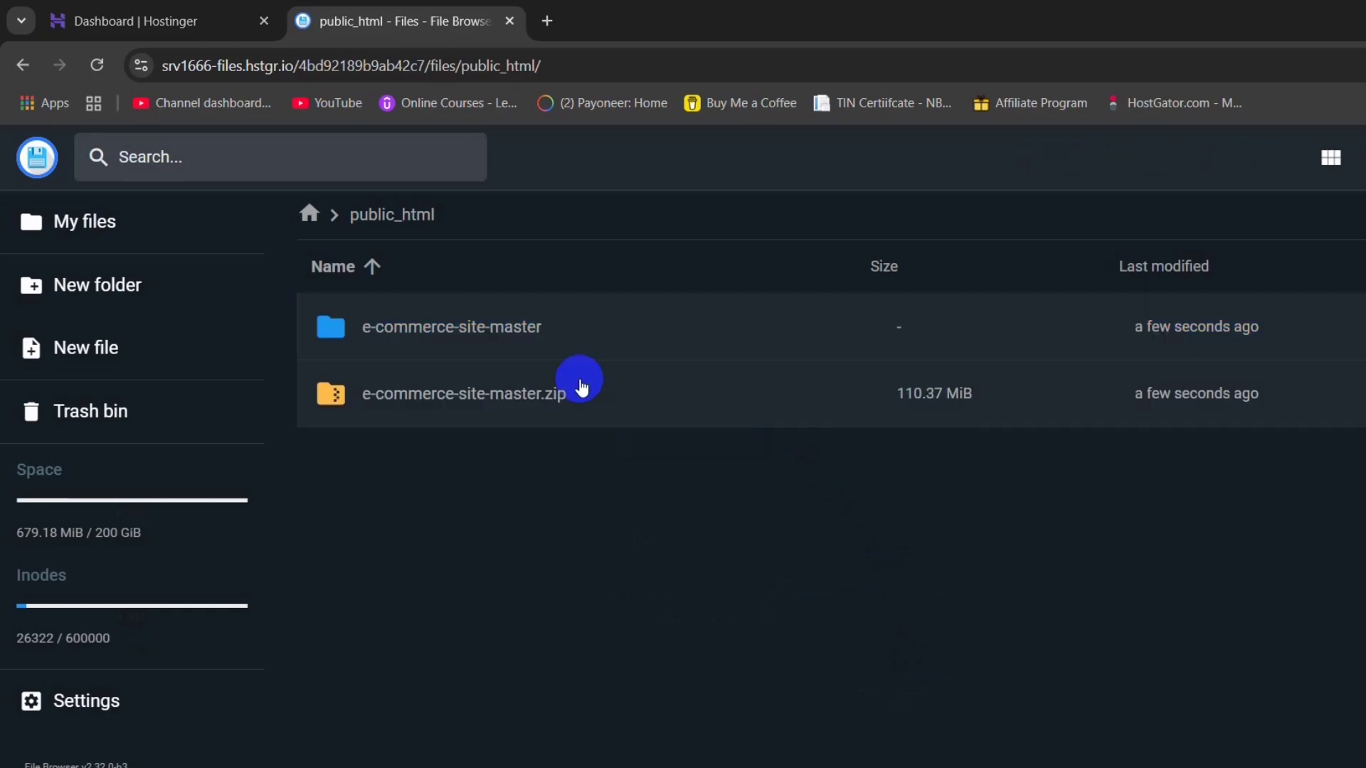
Permanently delete the e-commerce-site-master.zip archive.
{"action": "right_click", "coordinate": [529, 413]}
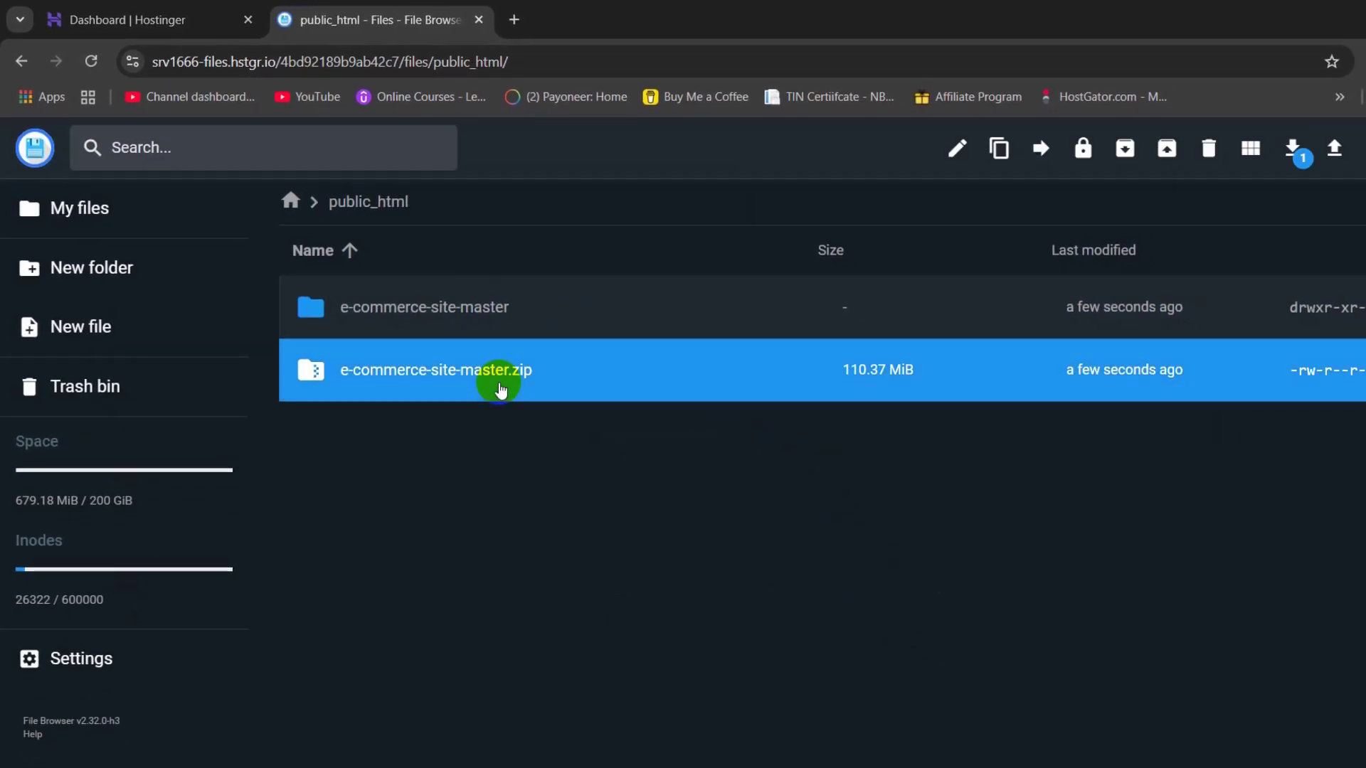
{"action": "left_click", "coordinate": [572, 572]}
{"action": "left_click", "coordinate": [564, 738]}
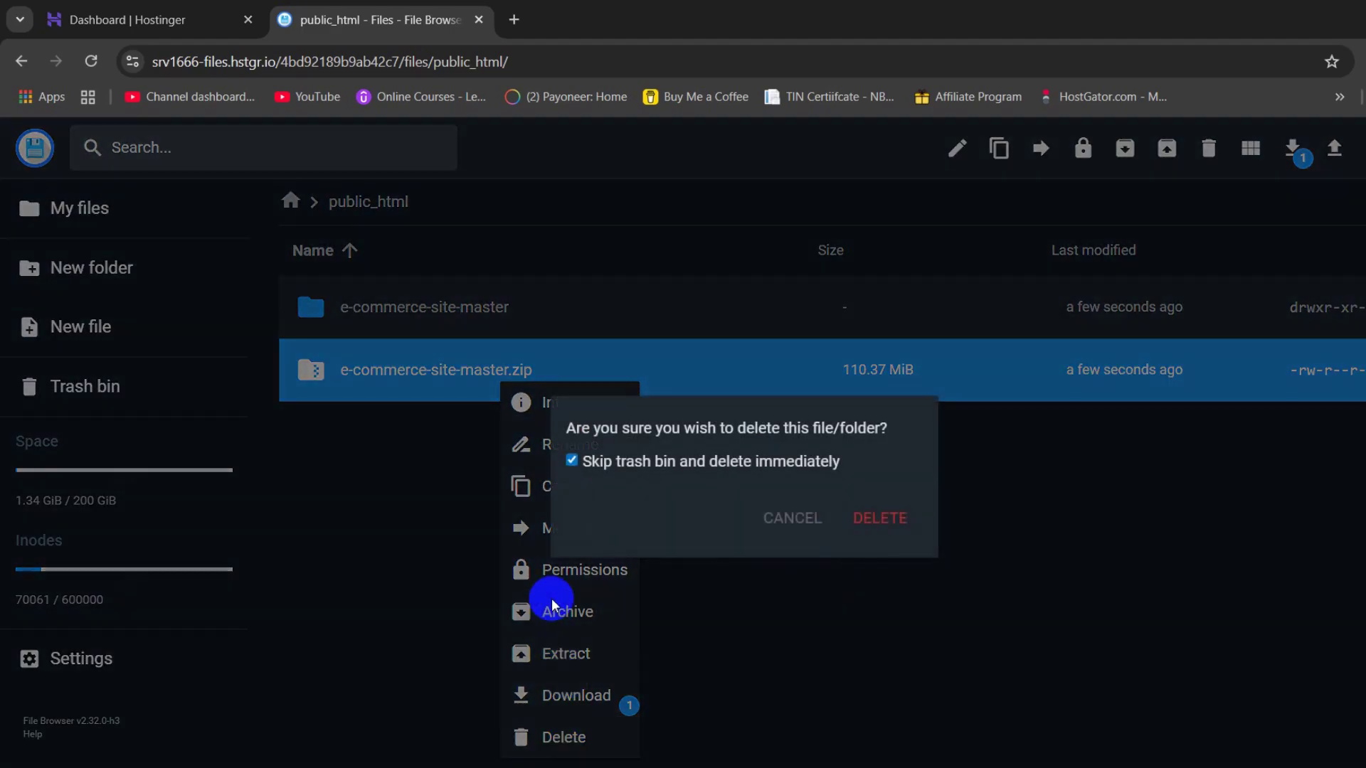
{"action": "left_click", "coordinate": [889, 519]}
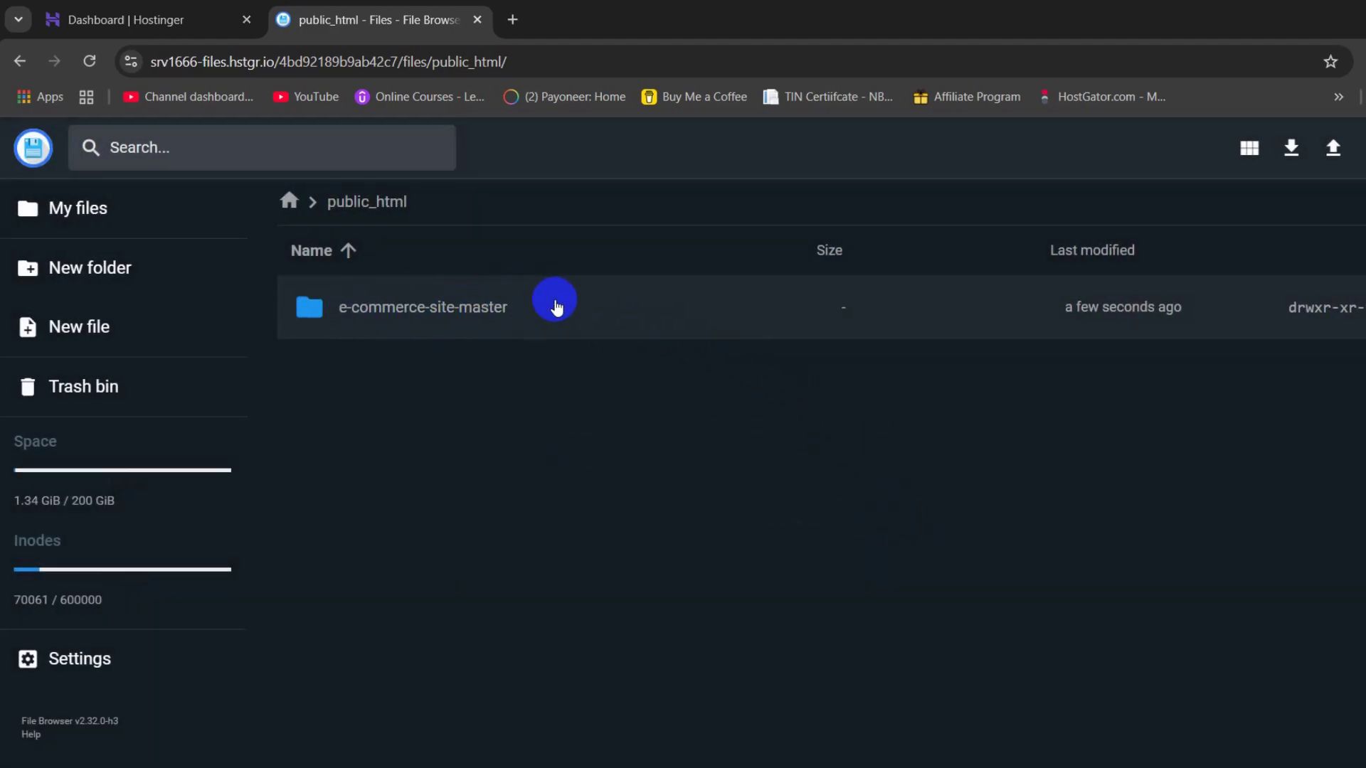
Move build, node_modules, public, src, package.json and the rest from e-commerce-site-master into public_html.
{"action": "double_click", "coordinate": [517, 307]}
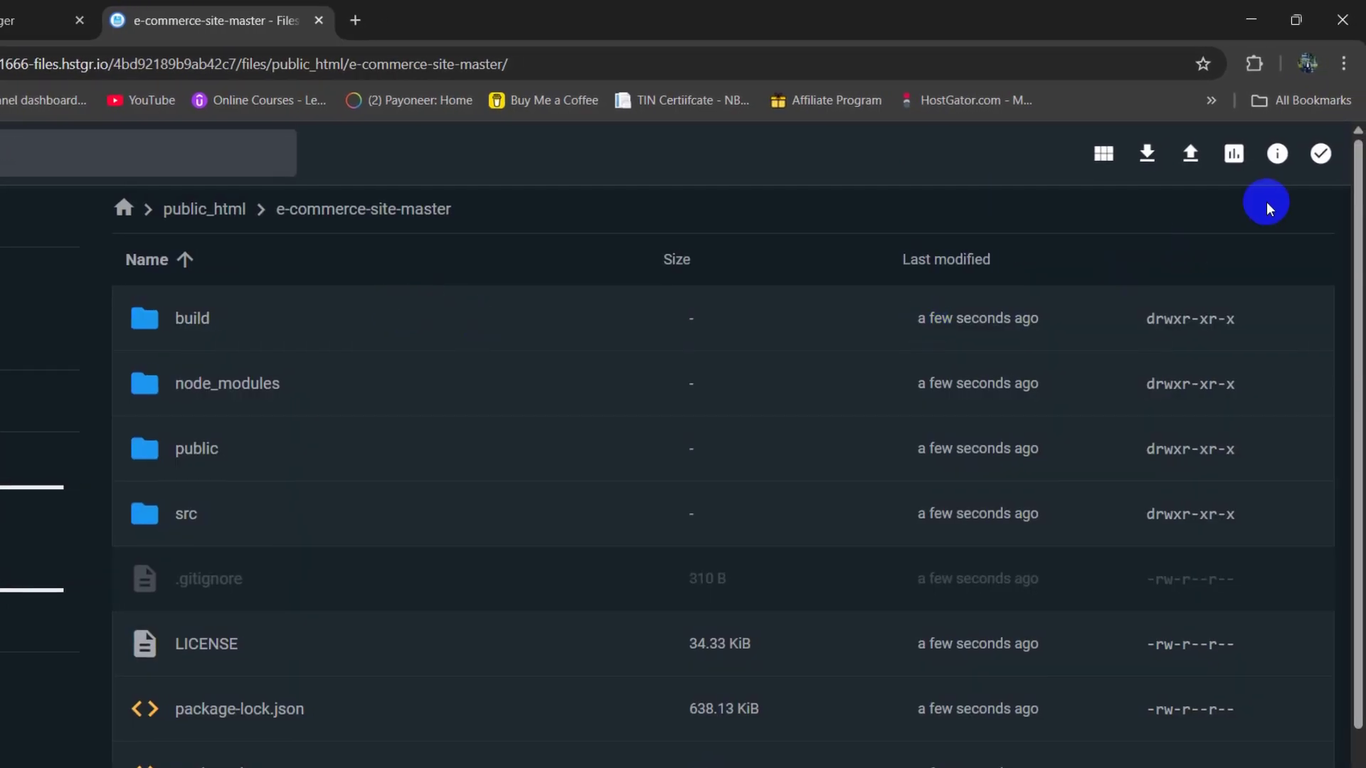
{"action": "scroll", "coordinate": [1289, 524], "scroll_direction": "down", "scroll_amount": 2}
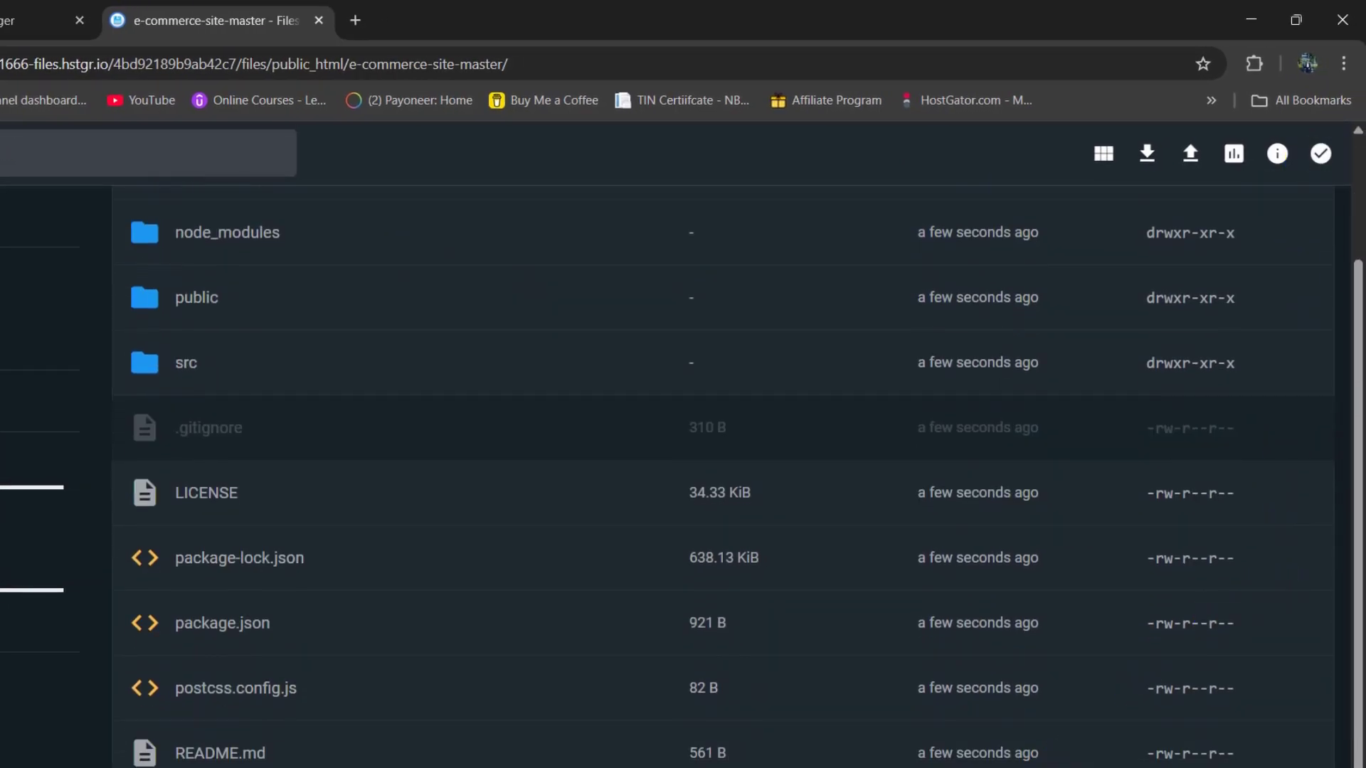
{"action": "left_click_drag", "start_coordinate": [976, 759], "coordinate": [1039, 275]}
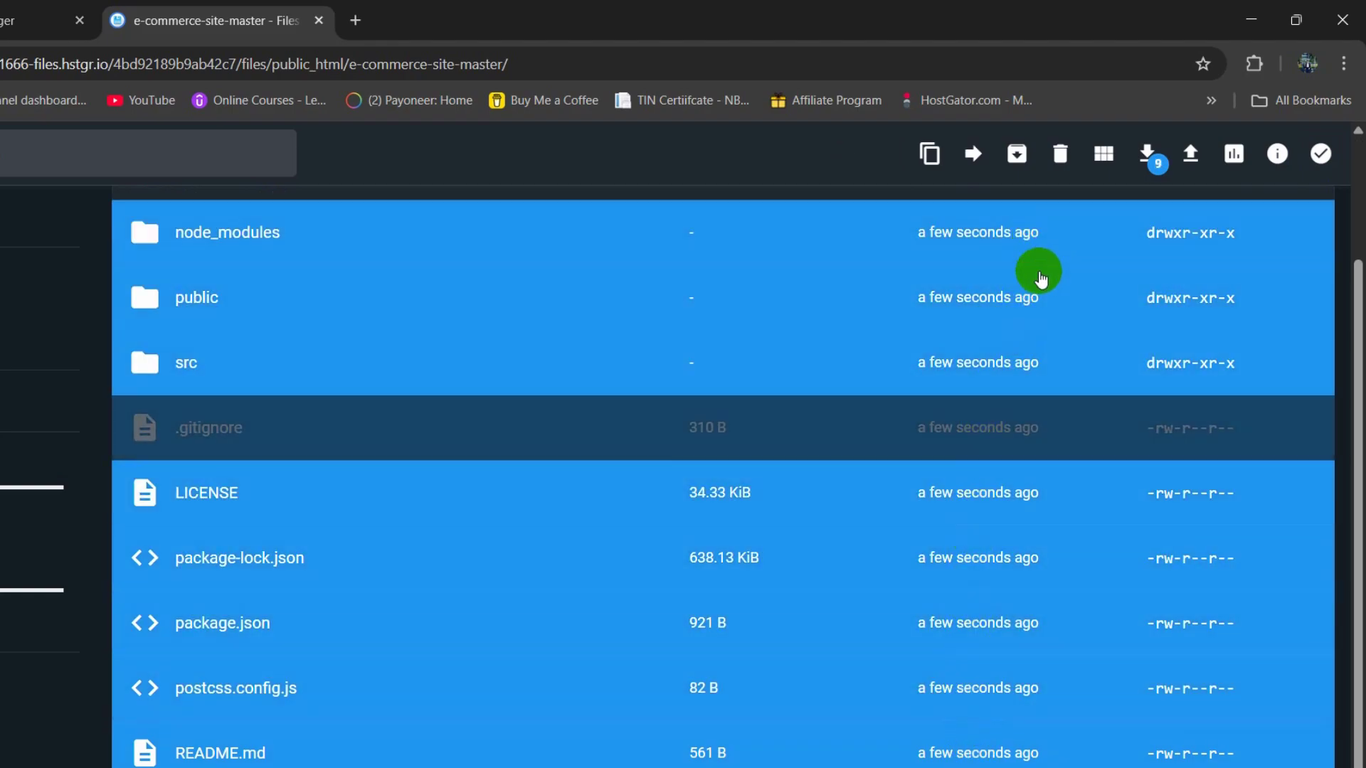
{"action": "left_click_drag", "start_coordinate": [1010, 320], "coordinate": [1005, 313]}
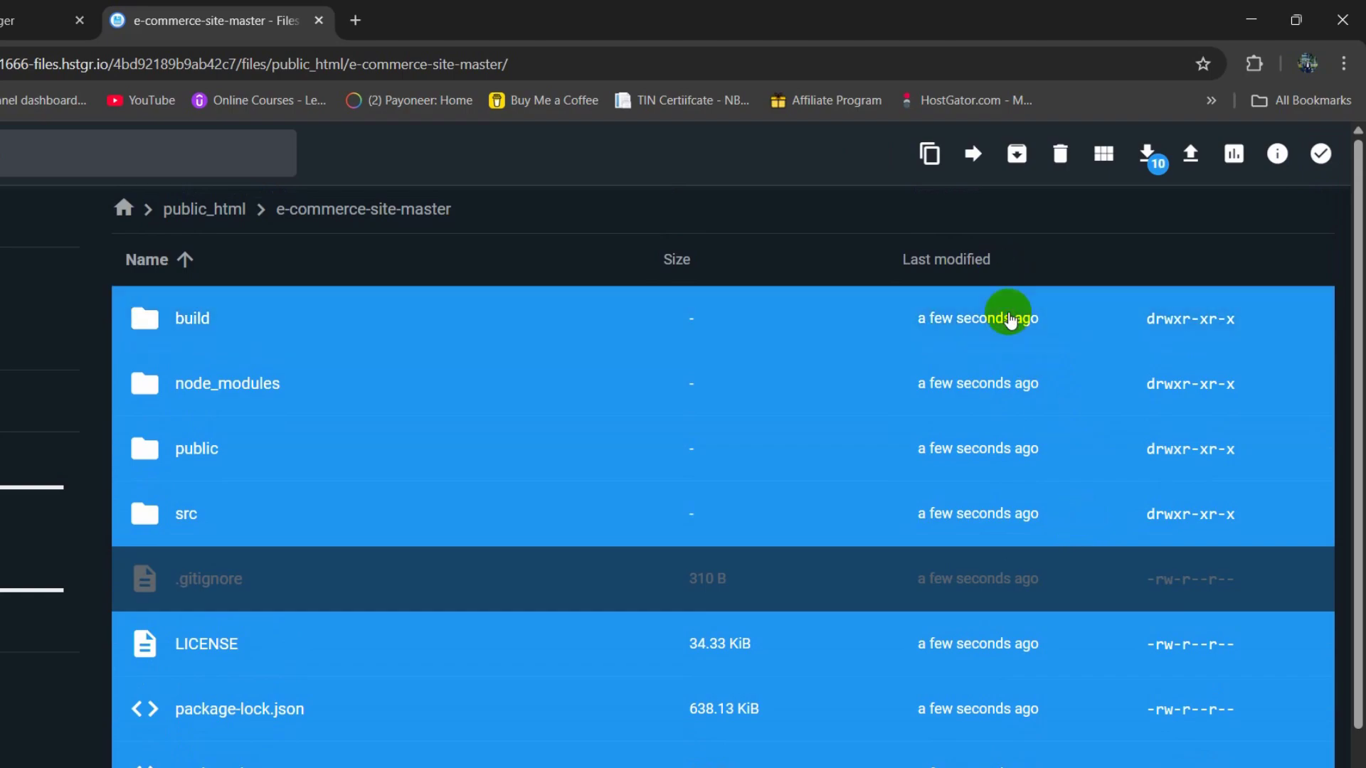
{"action": "left_click", "coordinate": [971, 155]}
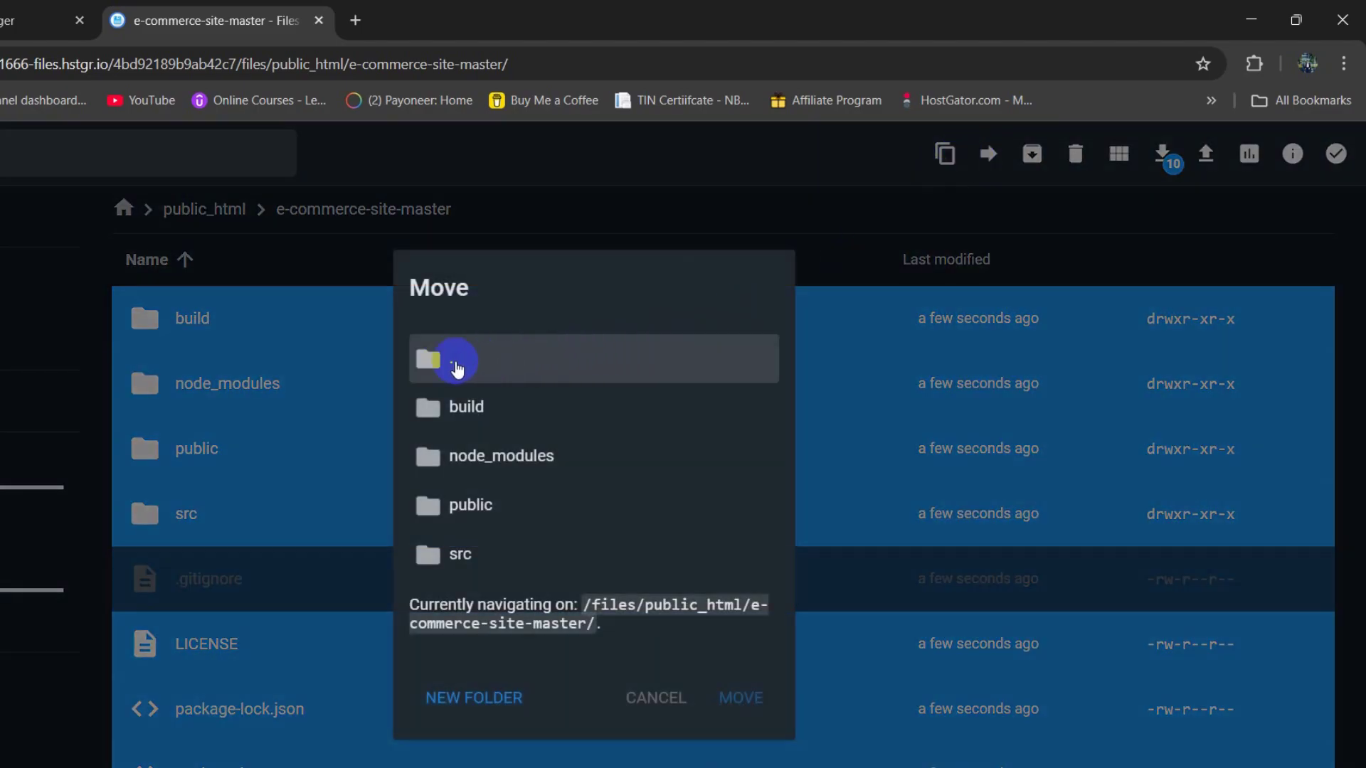
{"action": "left_click", "coordinate": [475, 369]}
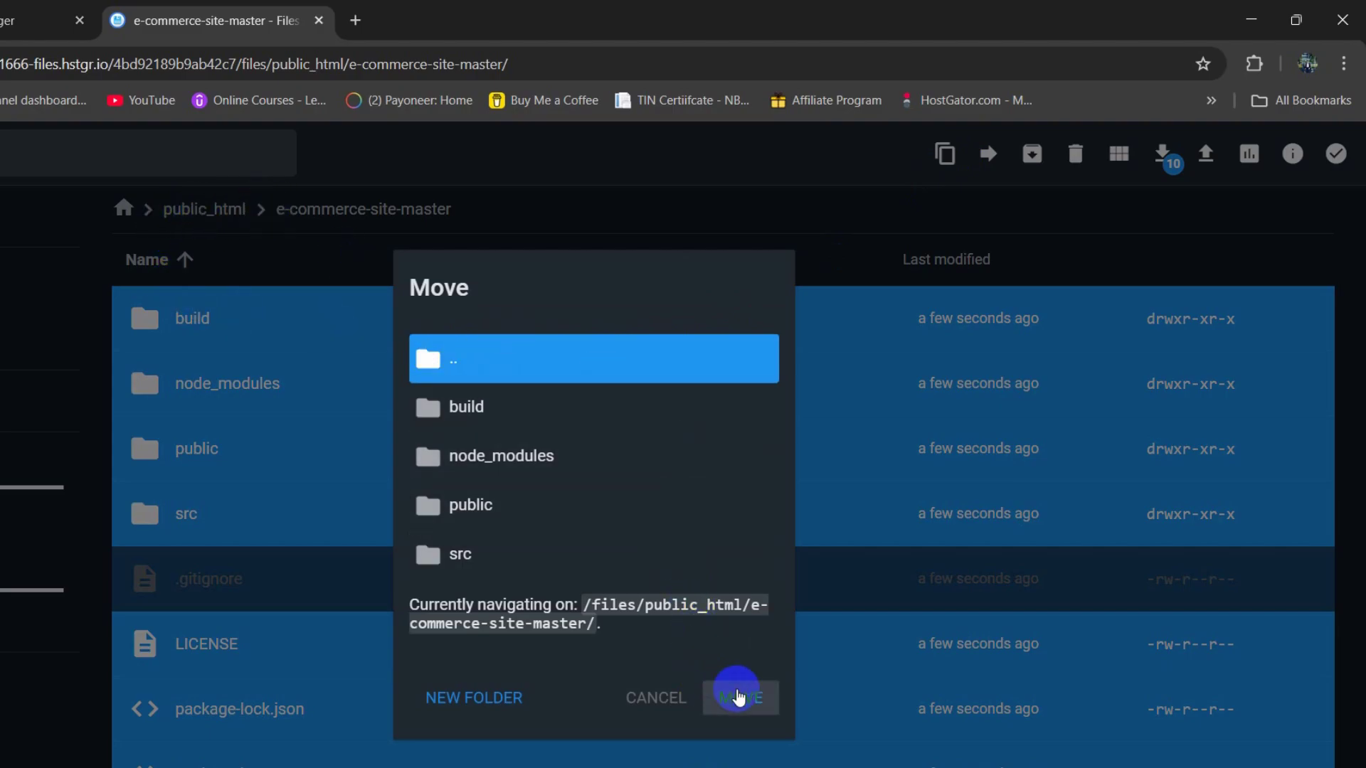
{"action": "left_click", "coordinate": [736, 696]}
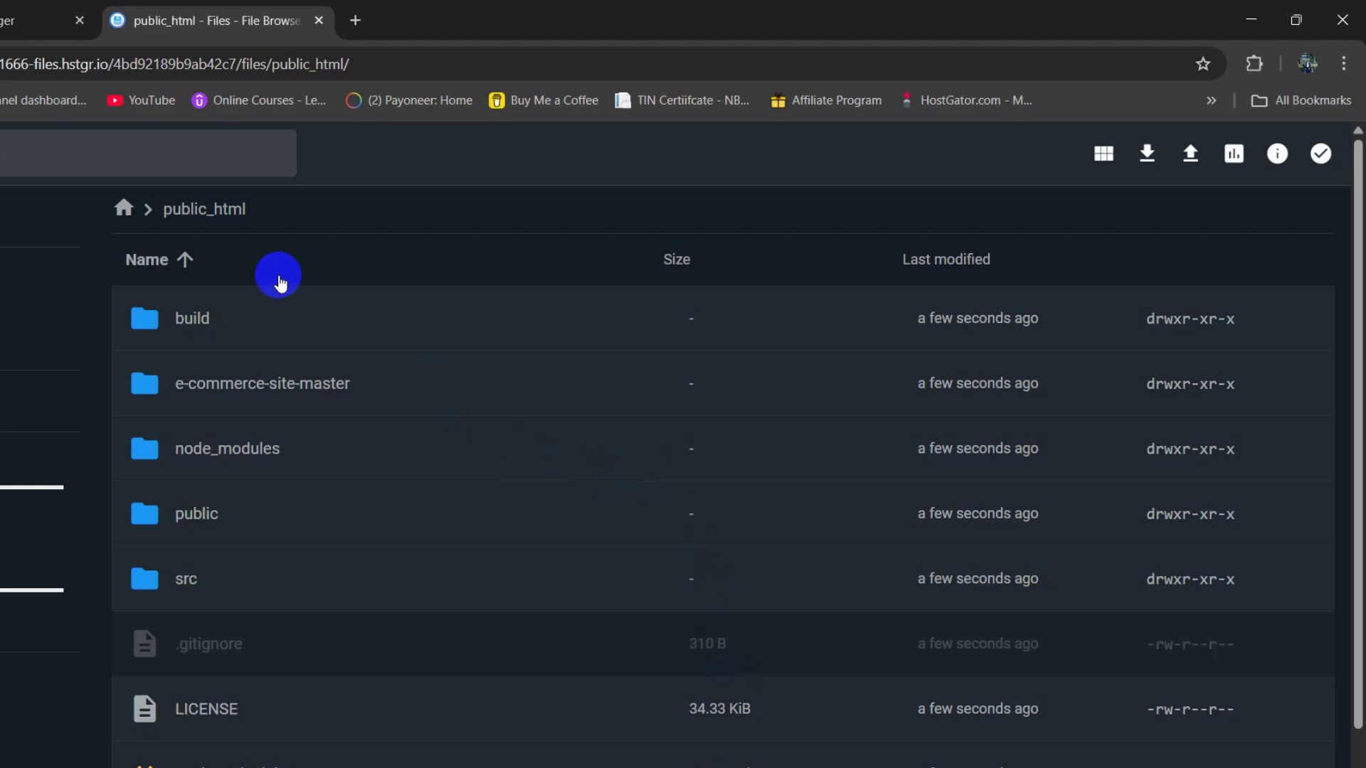
{"action": "scroll", "coordinate": [356, 619], "scroll_direction": "down", "scroll_amount": 2}
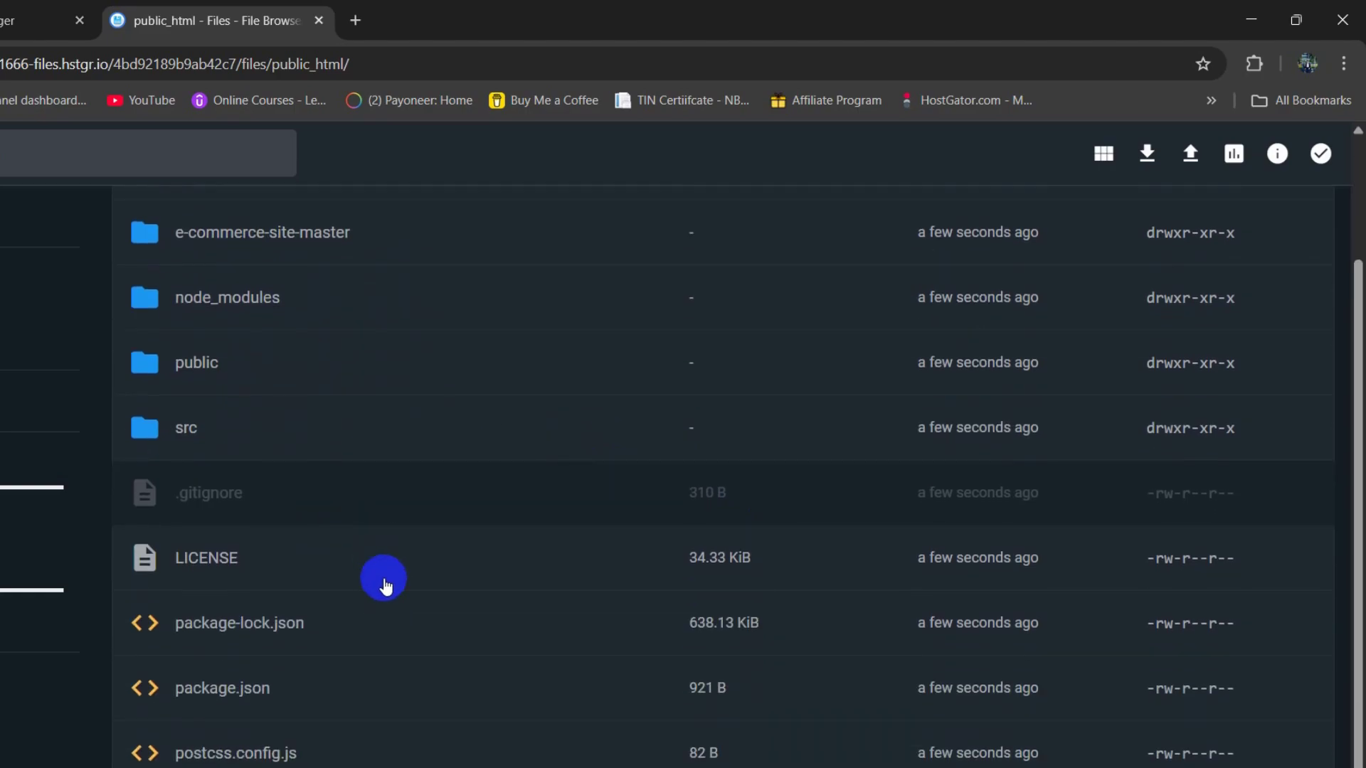
{"action": "scroll", "coordinate": [381, 534], "scroll_direction": "up", "scroll_amount": 2}
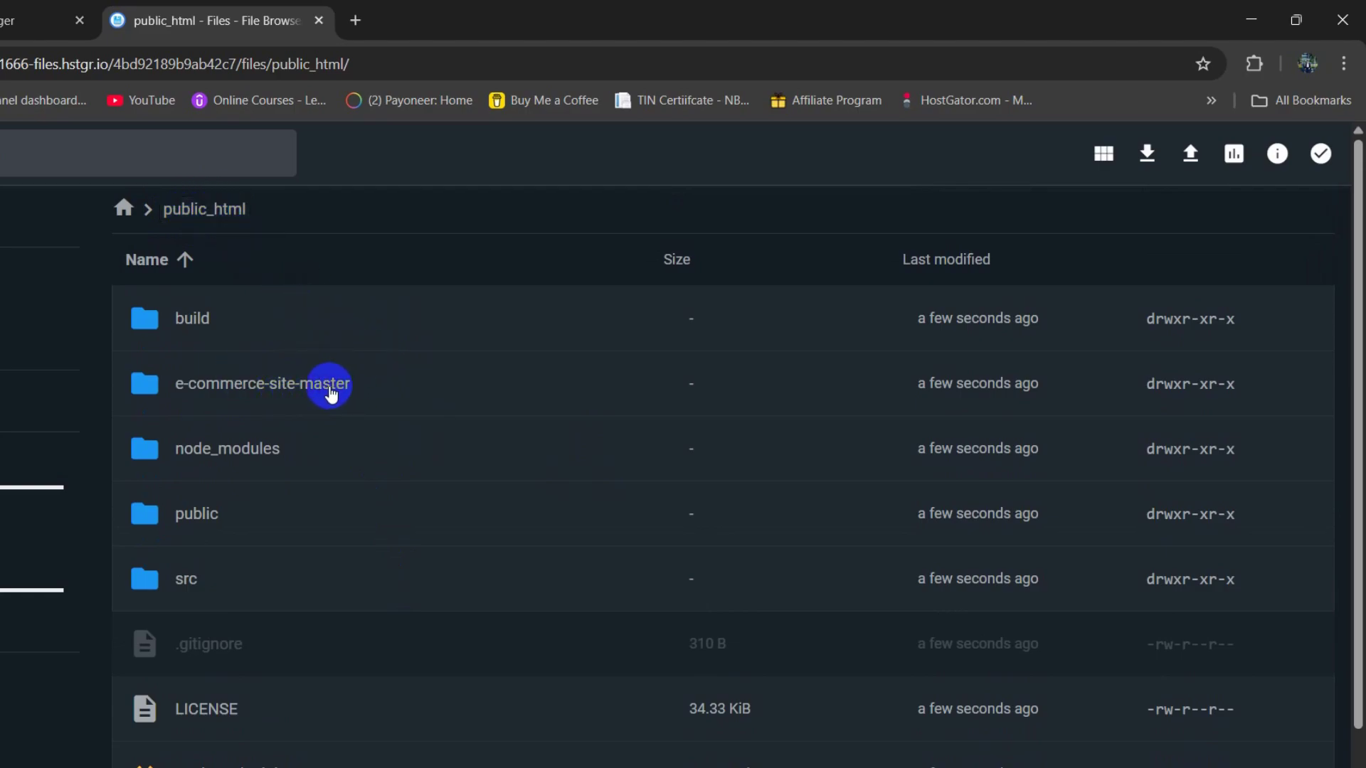
Move tailwind.config.js from e-commerce-site-master up into public_html.
{"action": "double_click", "coordinate": [402, 387]}
{"action": "left_click", "coordinate": [320, 326]}
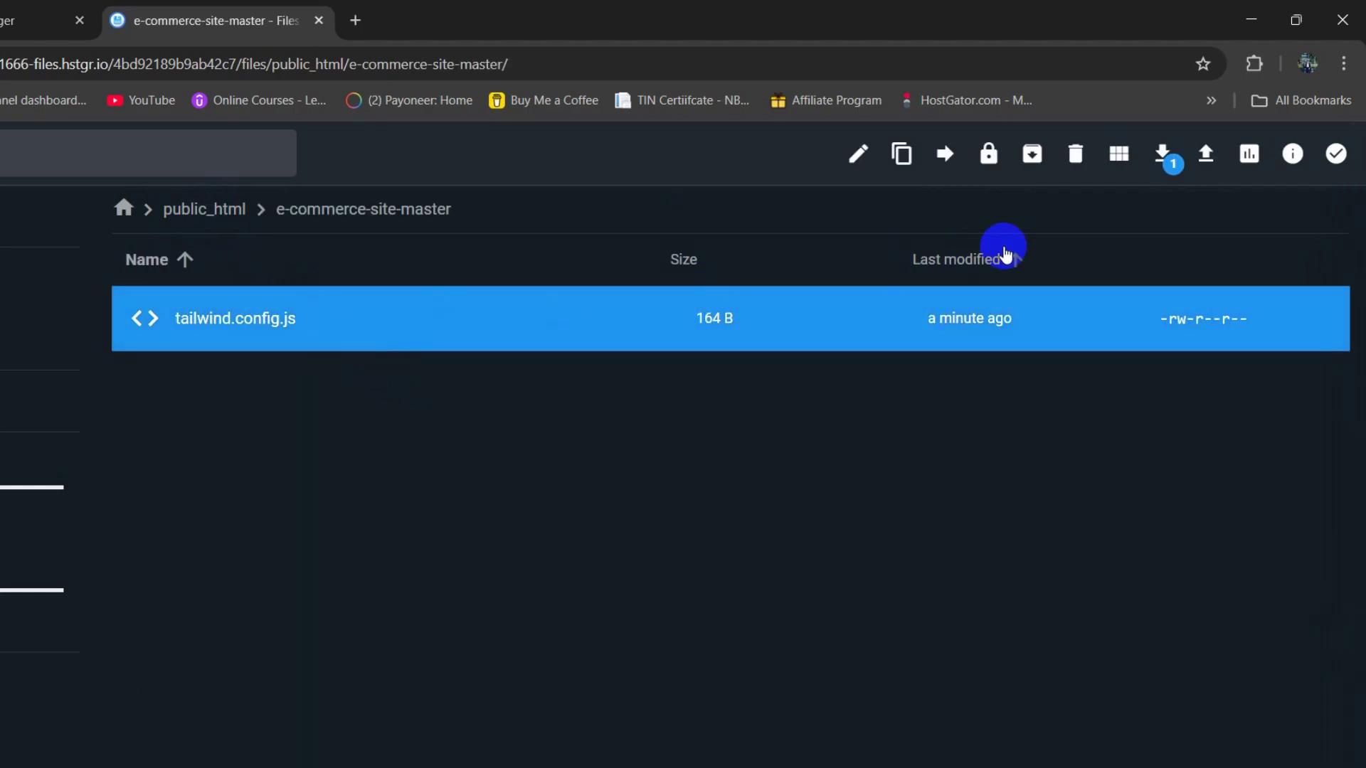
{"action": "left_click", "coordinate": [945, 154]}
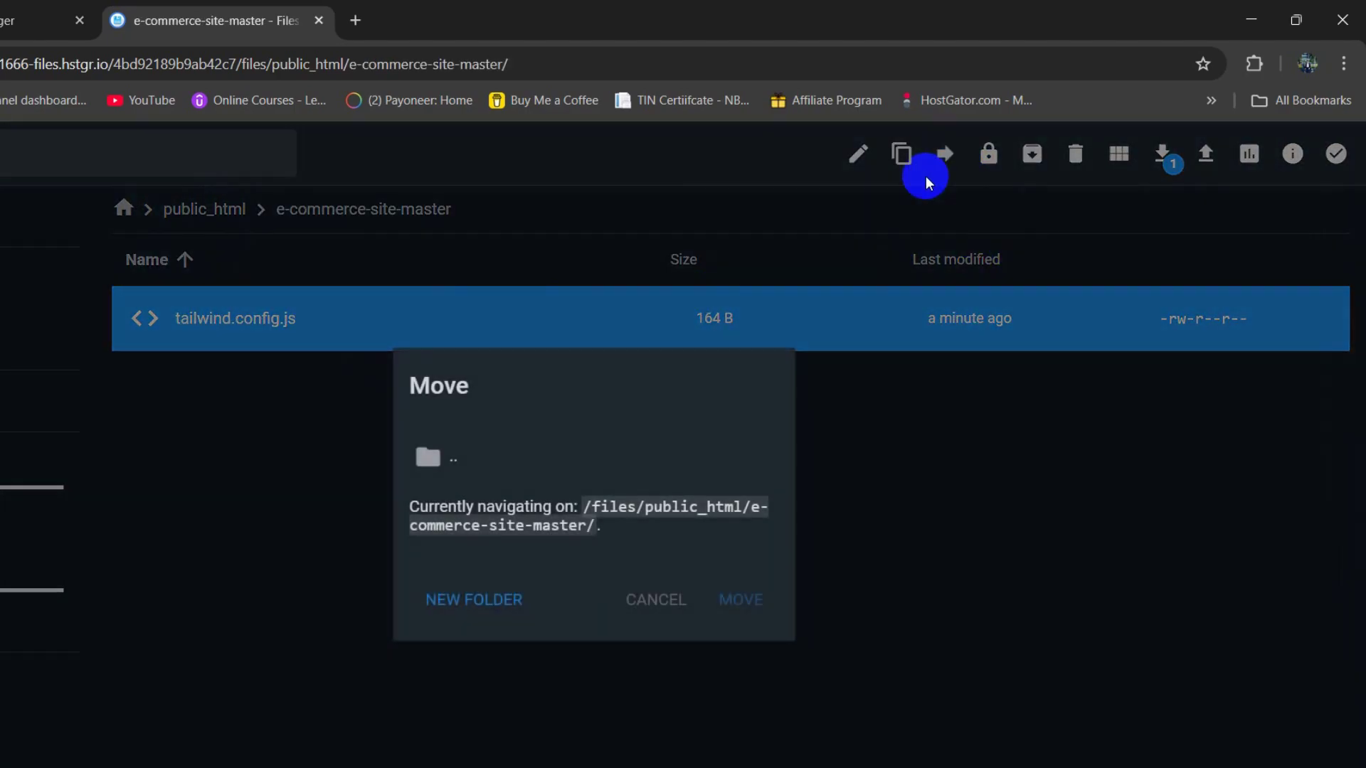
{"action": "left_click", "coordinate": [573, 467]}
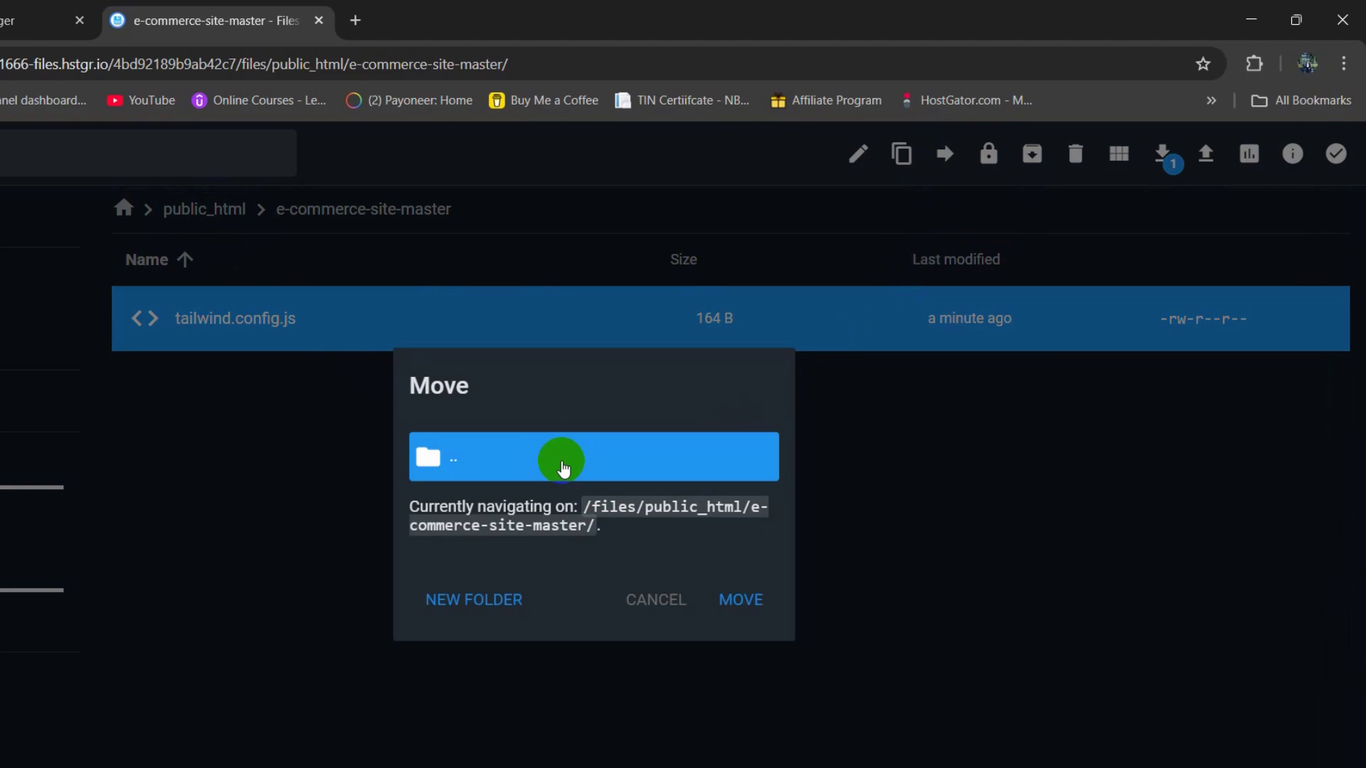
{"action": "left_click", "coordinate": [735, 603]}
Confirm e-commerce-site-master is empty, then permanently delete the folder.
{"action": "left_click", "coordinate": [390, 393]}
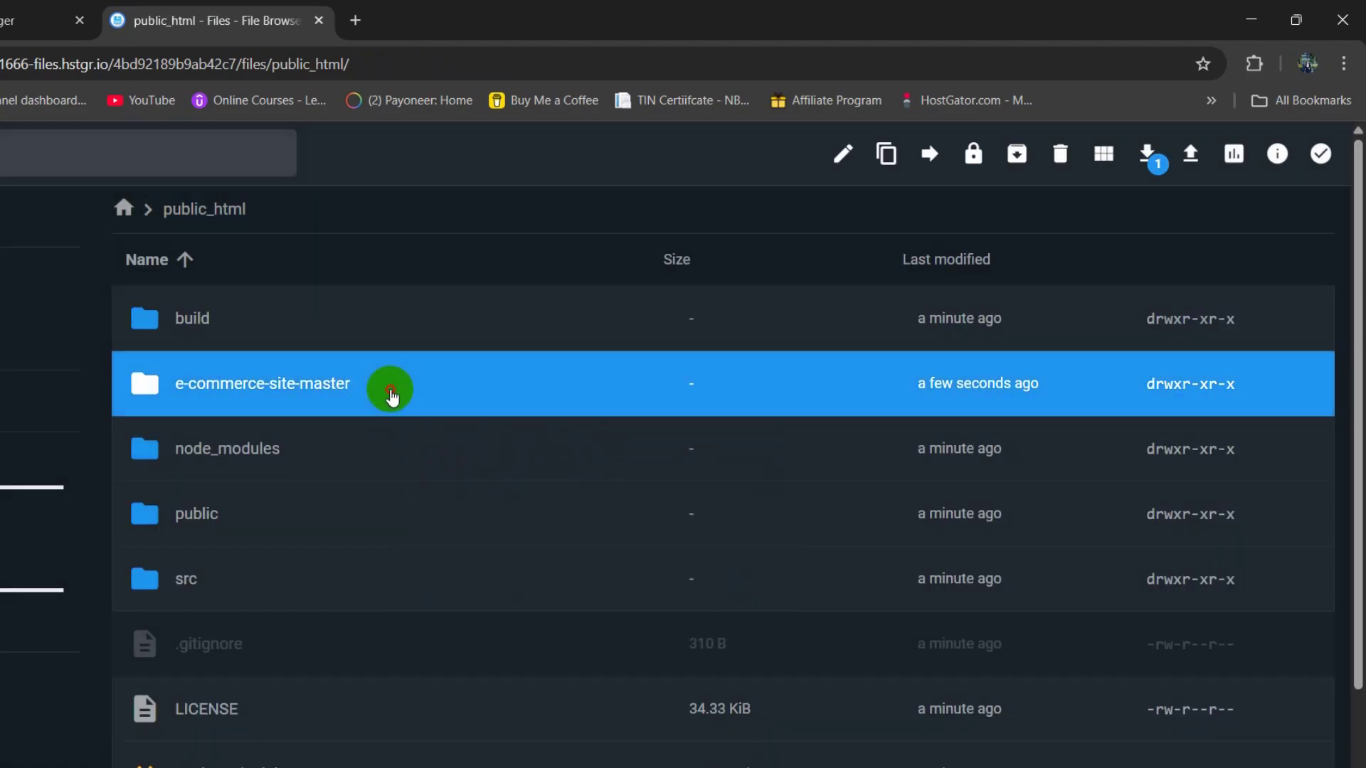
{"action": "double_click", "coordinate": [391, 393]}
{"action": "left_click", "coordinate": [221, 213]}
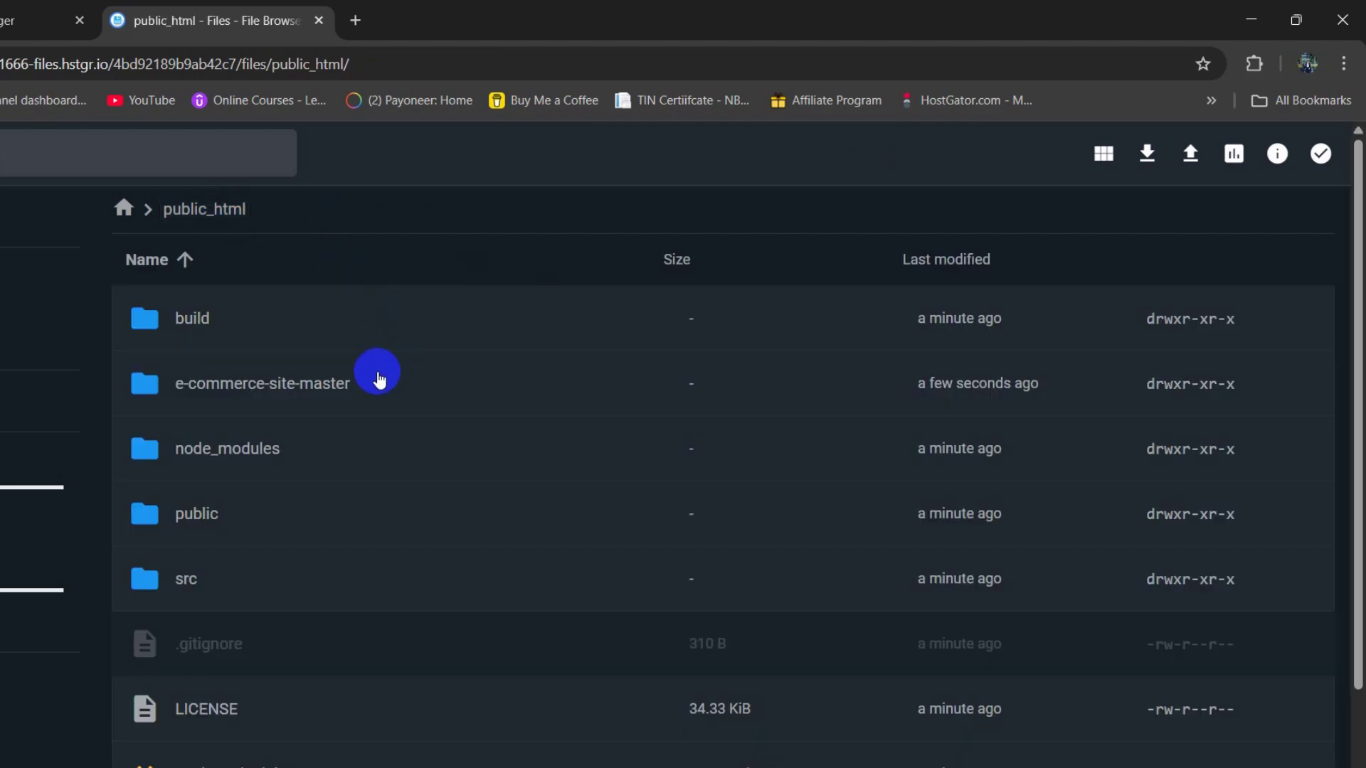
{"action": "left_click", "coordinate": [380, 379]}
{"action": "right_click", "coordinate": [379, 375]}
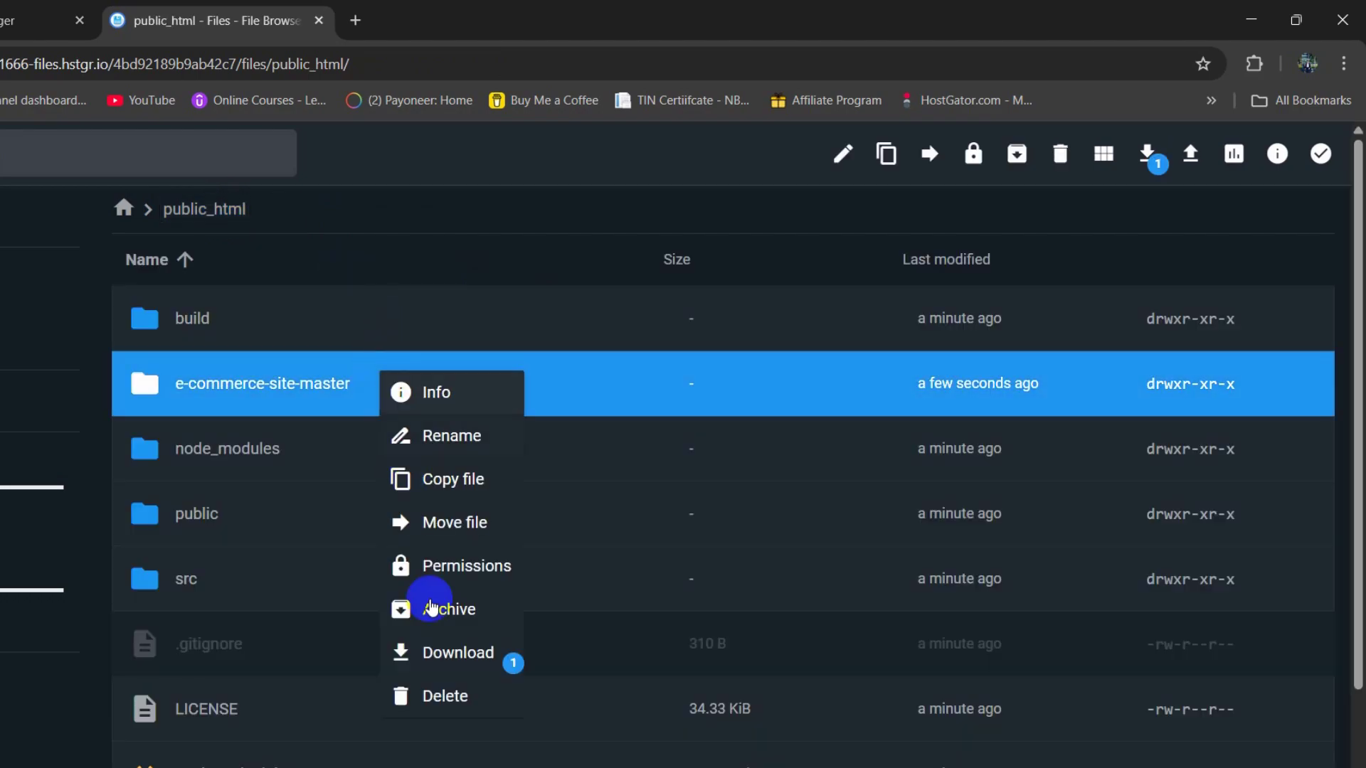
{"action": "left_click", "coordinate": [447, 697]}
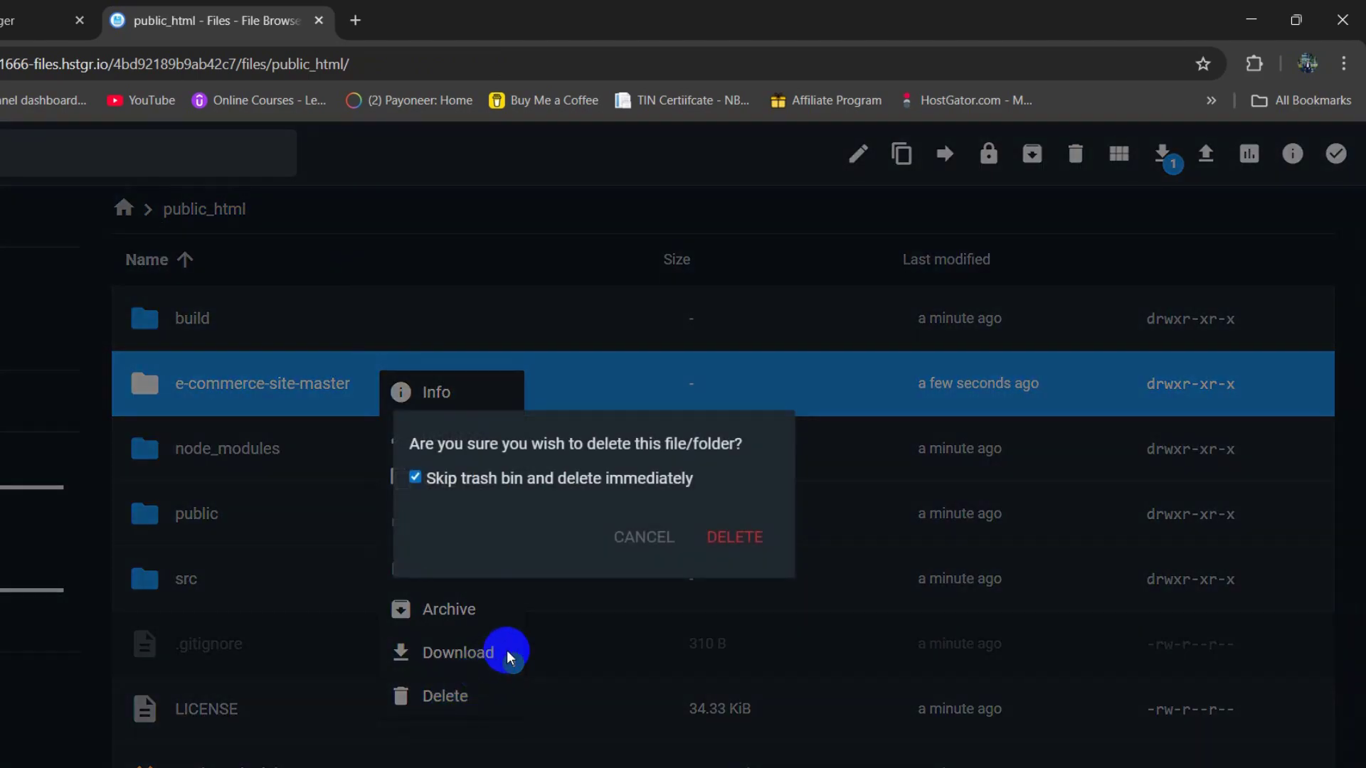
{"action": "left_click", "coordinate": [726, 548]}
{"action": "scroll", "coordinate": [416, 433], "scroll_direction": "down", "scroll_amount": 2}
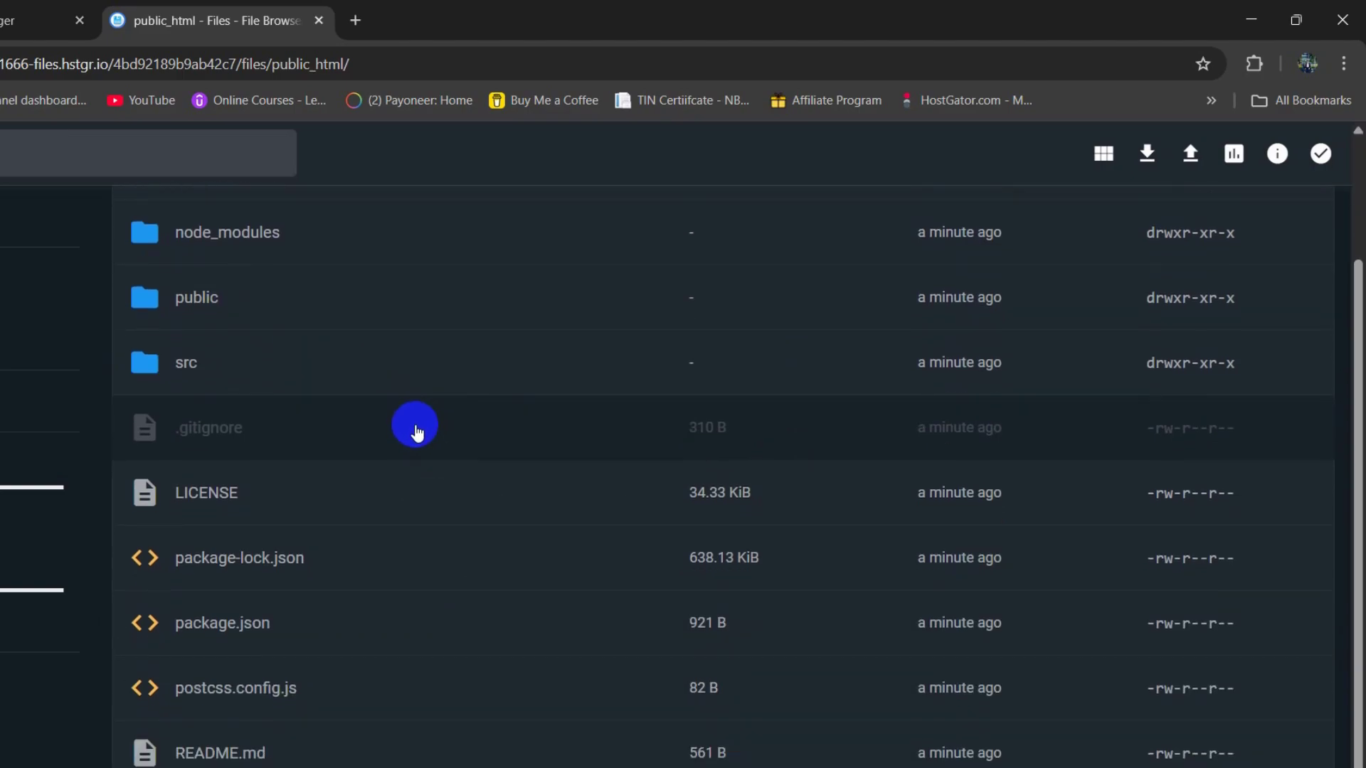
{"action": "scroll", "coordinate": [436, 430], "scroll_direction": "up", "scroll_amount": 2}
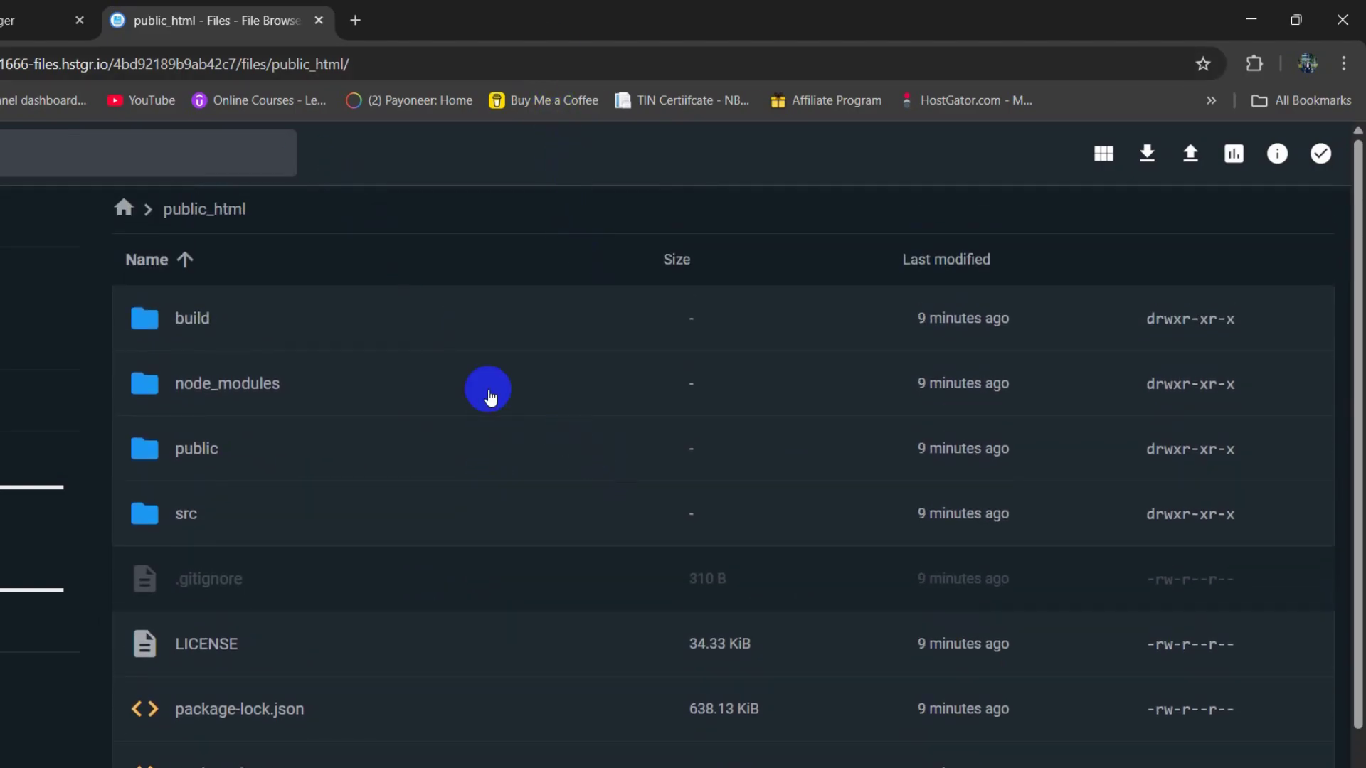
Inside the build folder, select img, static, asset-manifest.json, favicon.ico, index.html and manifest.json.
{"action": "double_click", "coordinate": [340, 326]}
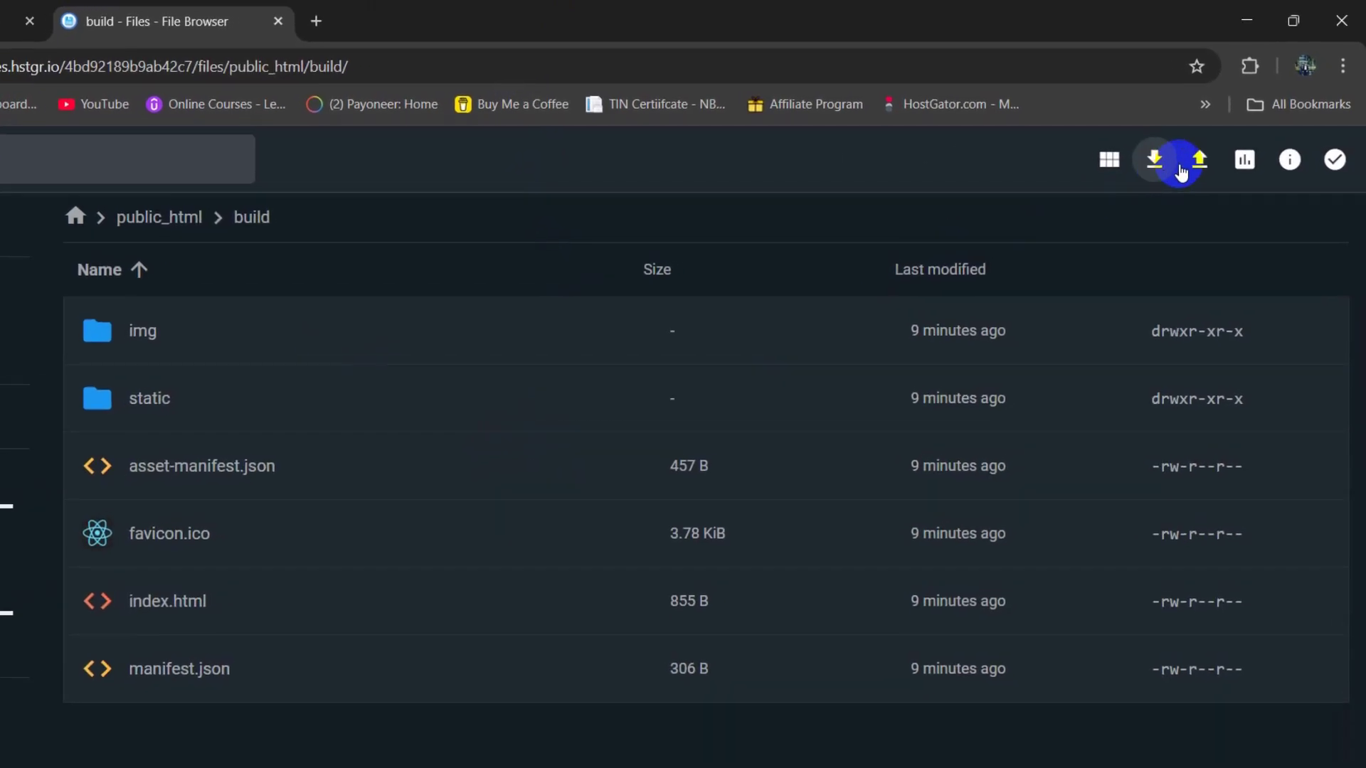
{"action": "left_click", "coordinate": [304, 655]}
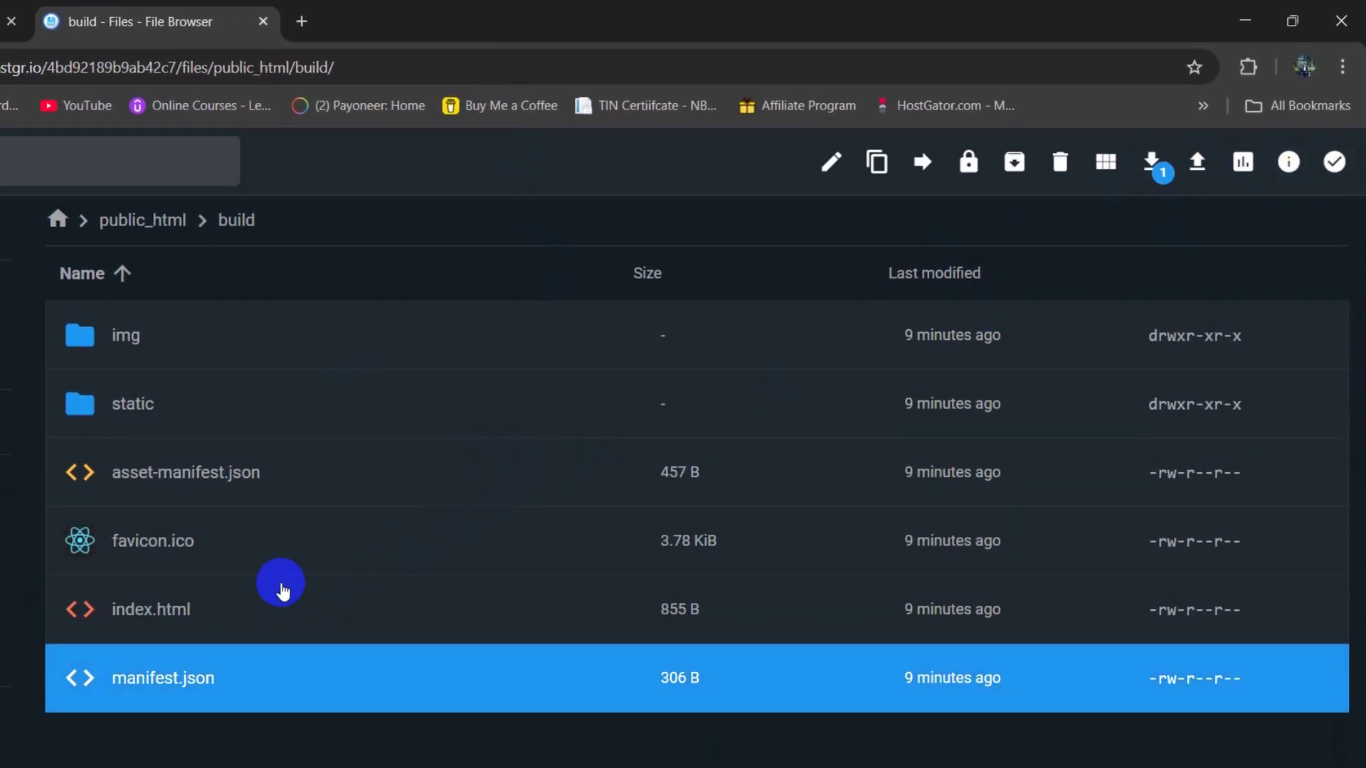
{"action": "left_click", "coordinate": [282, 590], "text": "ctrl"}
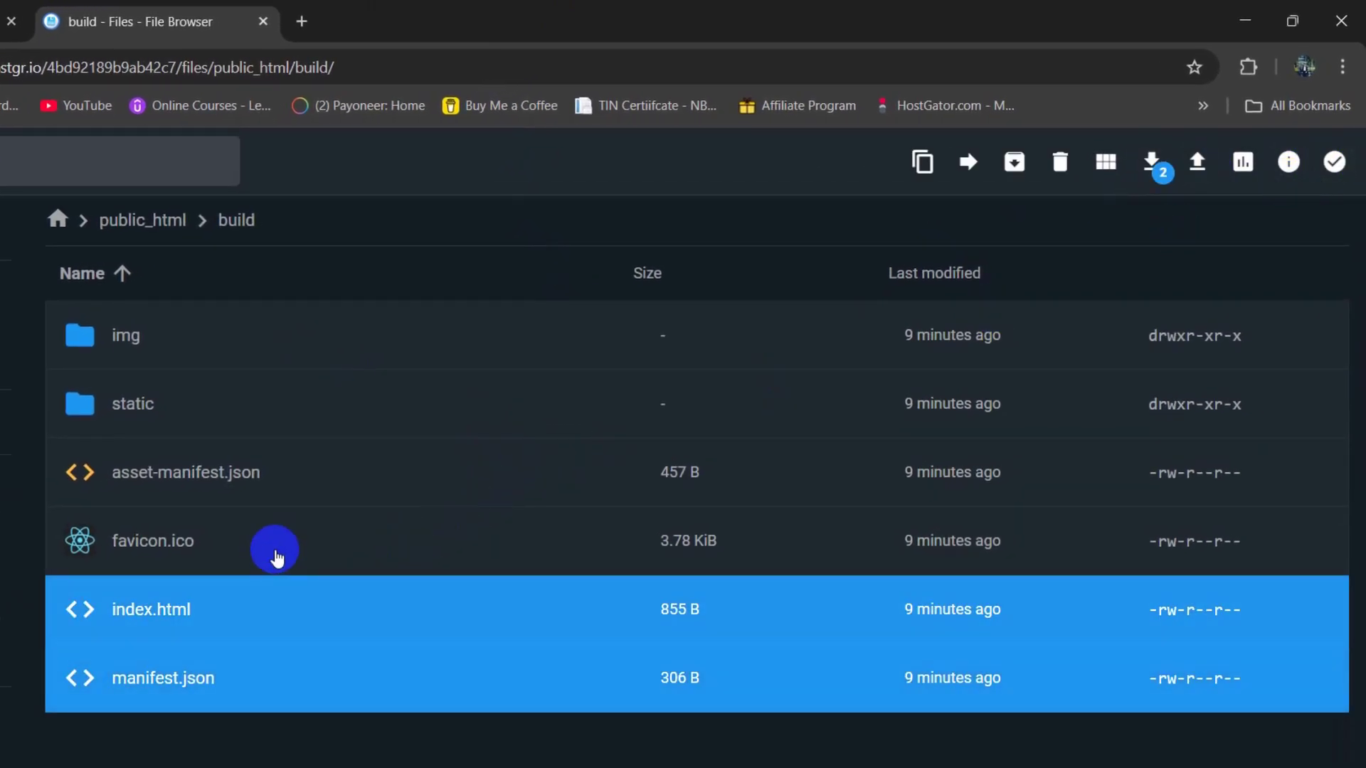
{"action": "left_click", "coordinate": [275, 535], "text": "ctrl"}
{"action": "left_click", "coordinate": [281, 471], "text": "ctrl"}
{"action": "left_click", "coordinate": [264, 401], "text": "ctrl"}
{"action": "left_click", "coordinate": [244, 314], "text": "ctrl"}
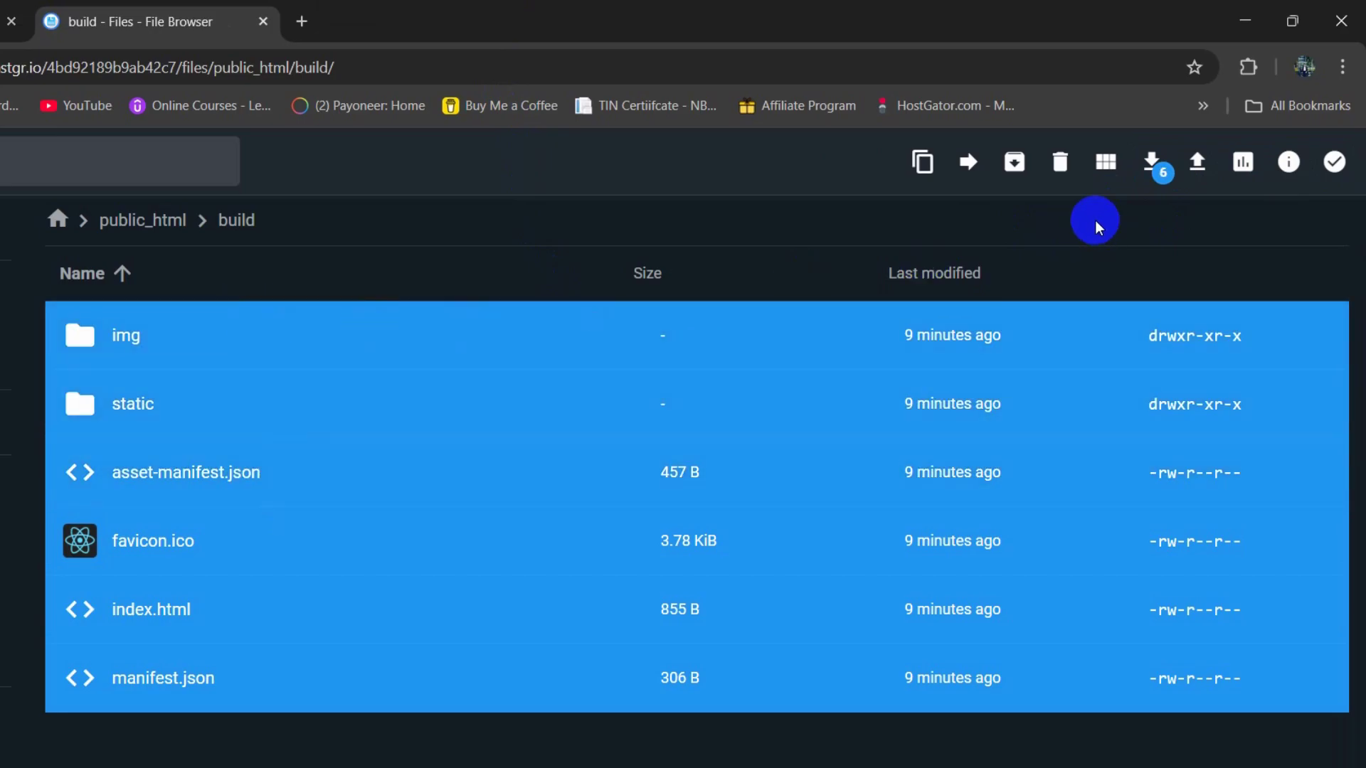
Copy the six selected build items up into the parent public_html folder.
{"action": "left_click", "coordinate": [924, 163]}
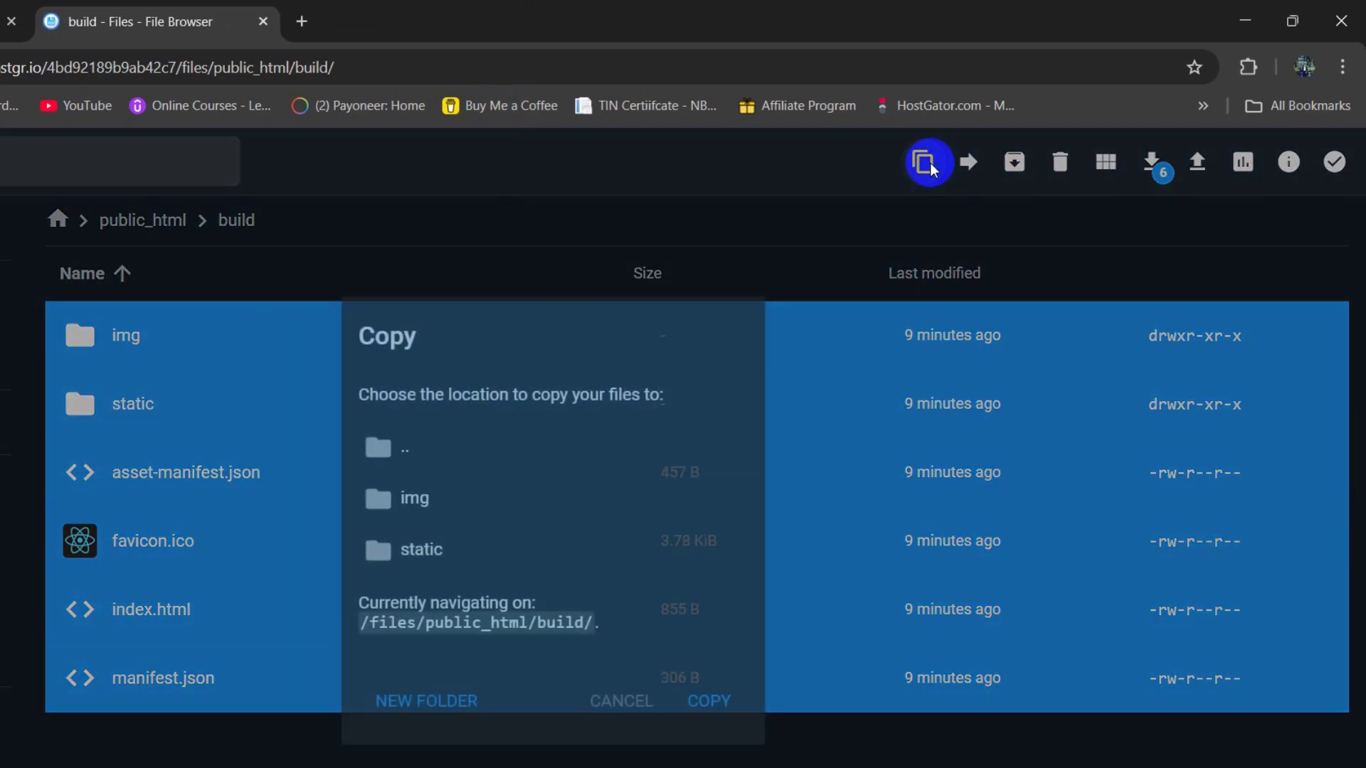
{"action": "left_click", "coordinate": [425, 455]}
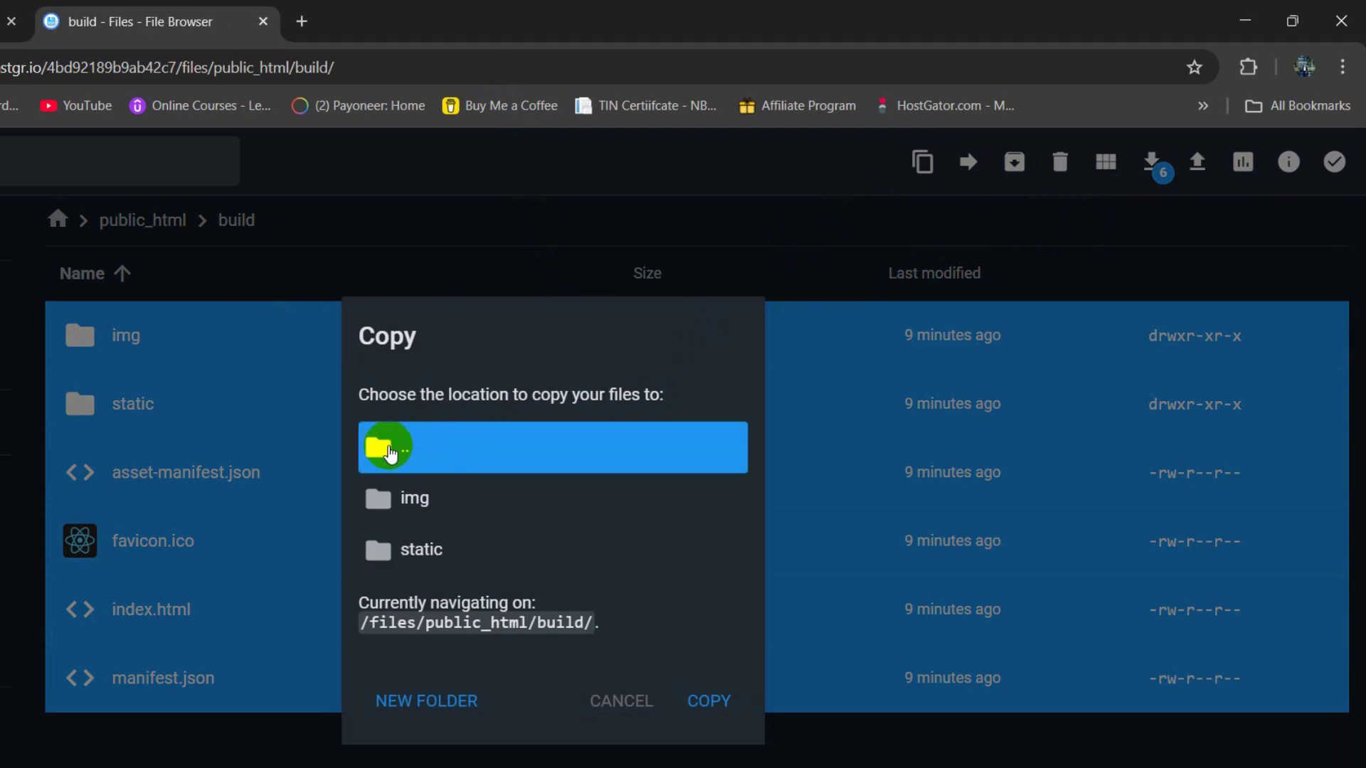
{"action": "left_click", "coordinate": [709, 700]}
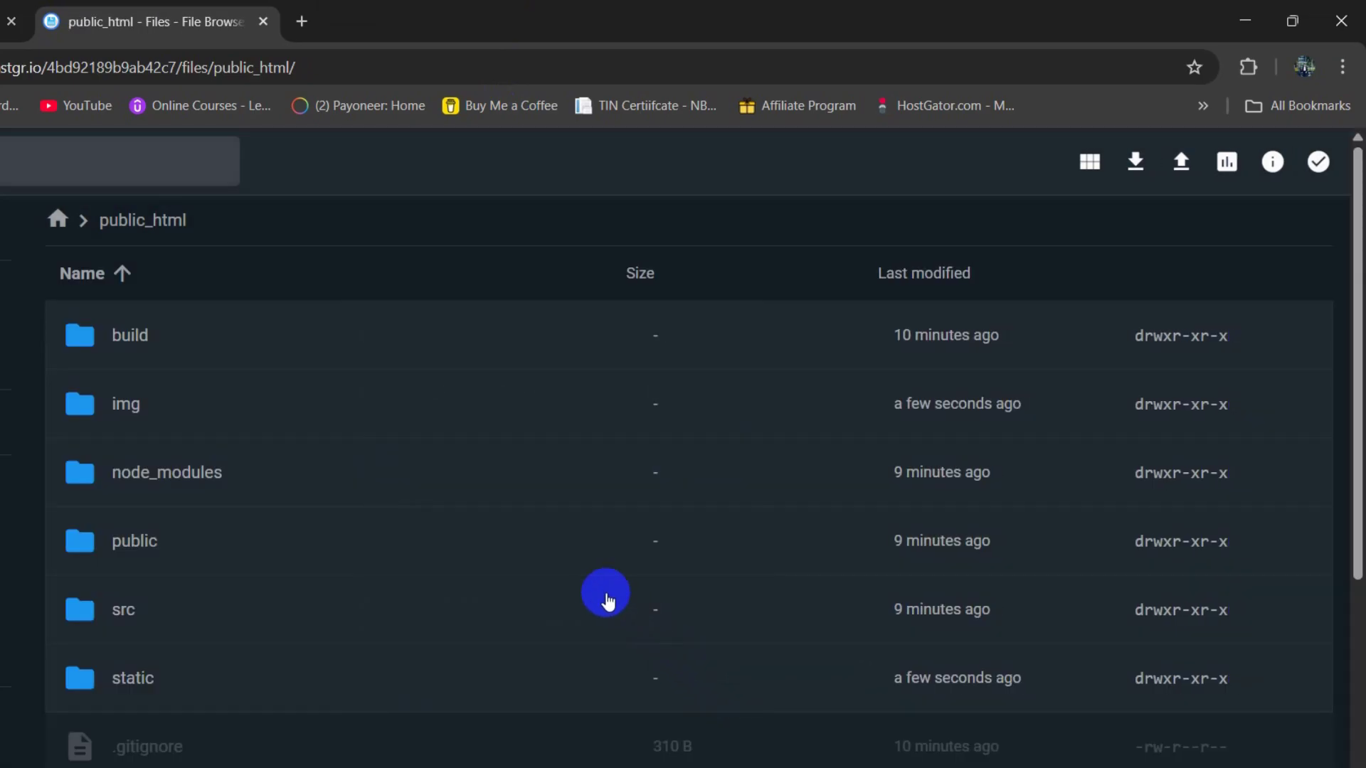
{"action": "scroll", "coordinate": [332, 416], "scroll_direction": "down", "scroll_amount": 5}
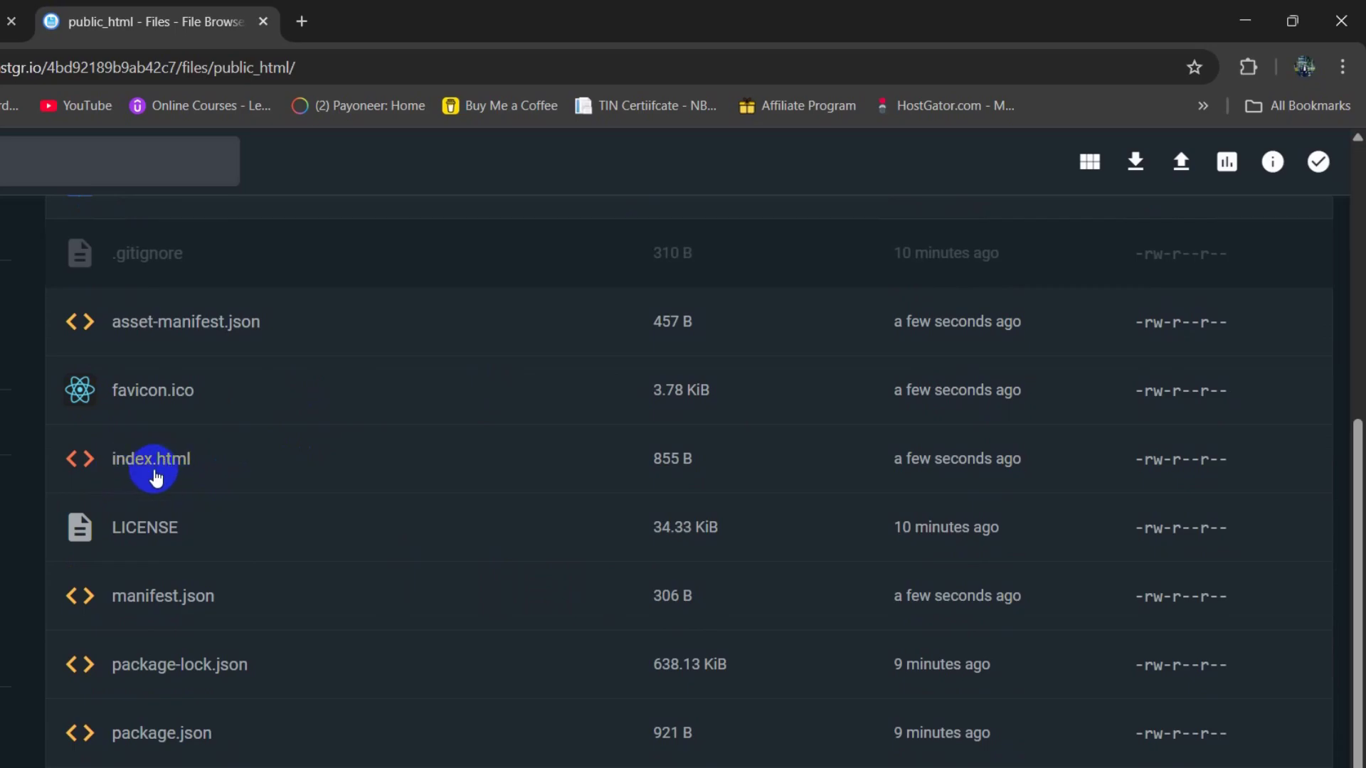
{"action": "scroll", "coordinate": [155, 473], "scroll_direction": "up", "scroll_amount": 5}
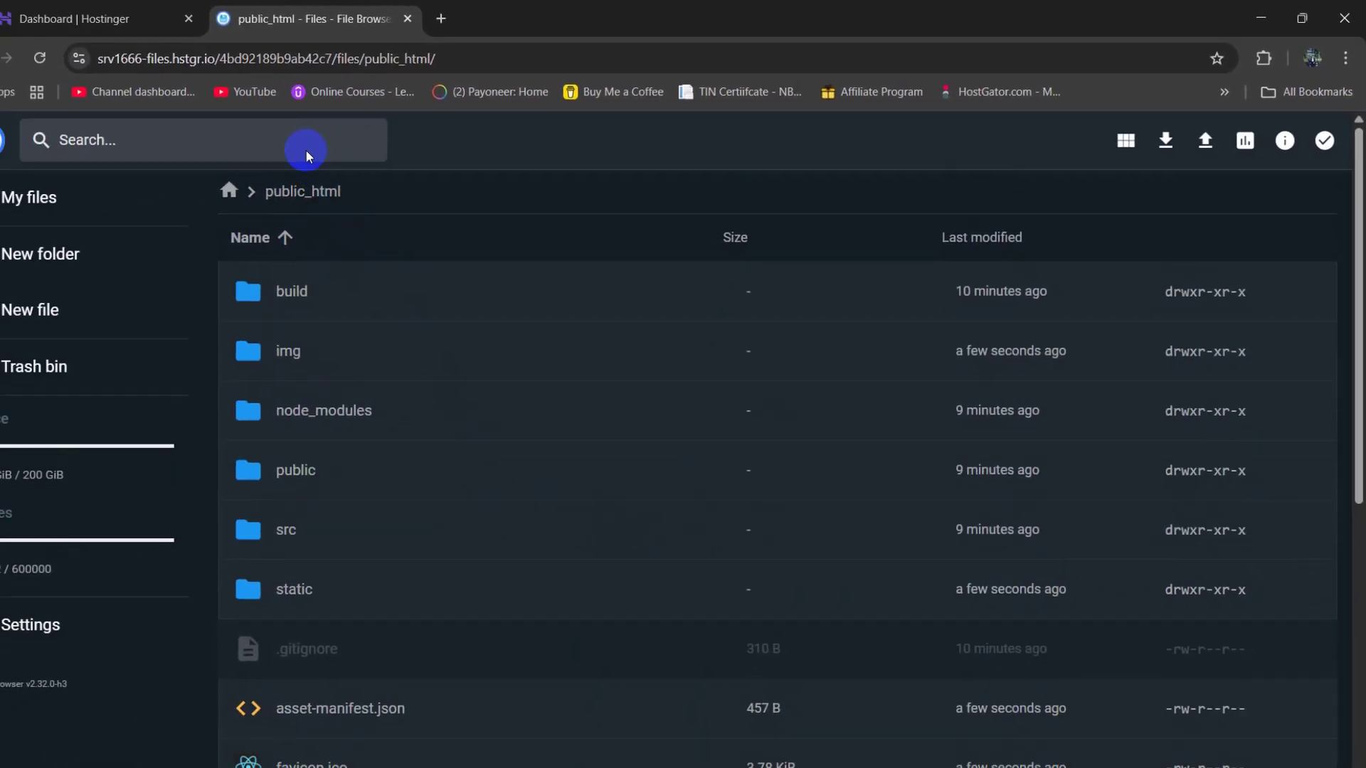
From the Hostinger dashboard, launch the live srtcbd.com site in a new tab.
{"action": "left_click", "coordinate": [153, 11]}
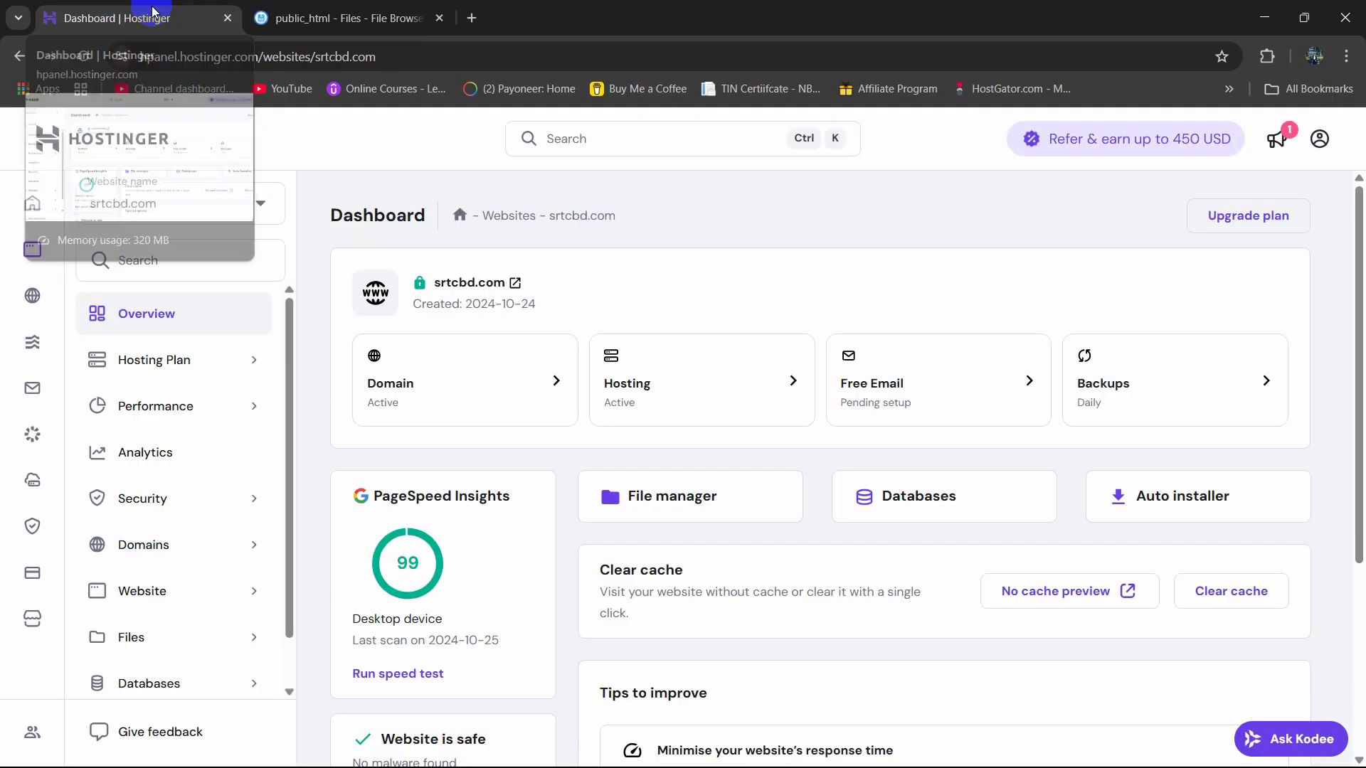
{"action": "left_click", "coordinate": [515, 284]}
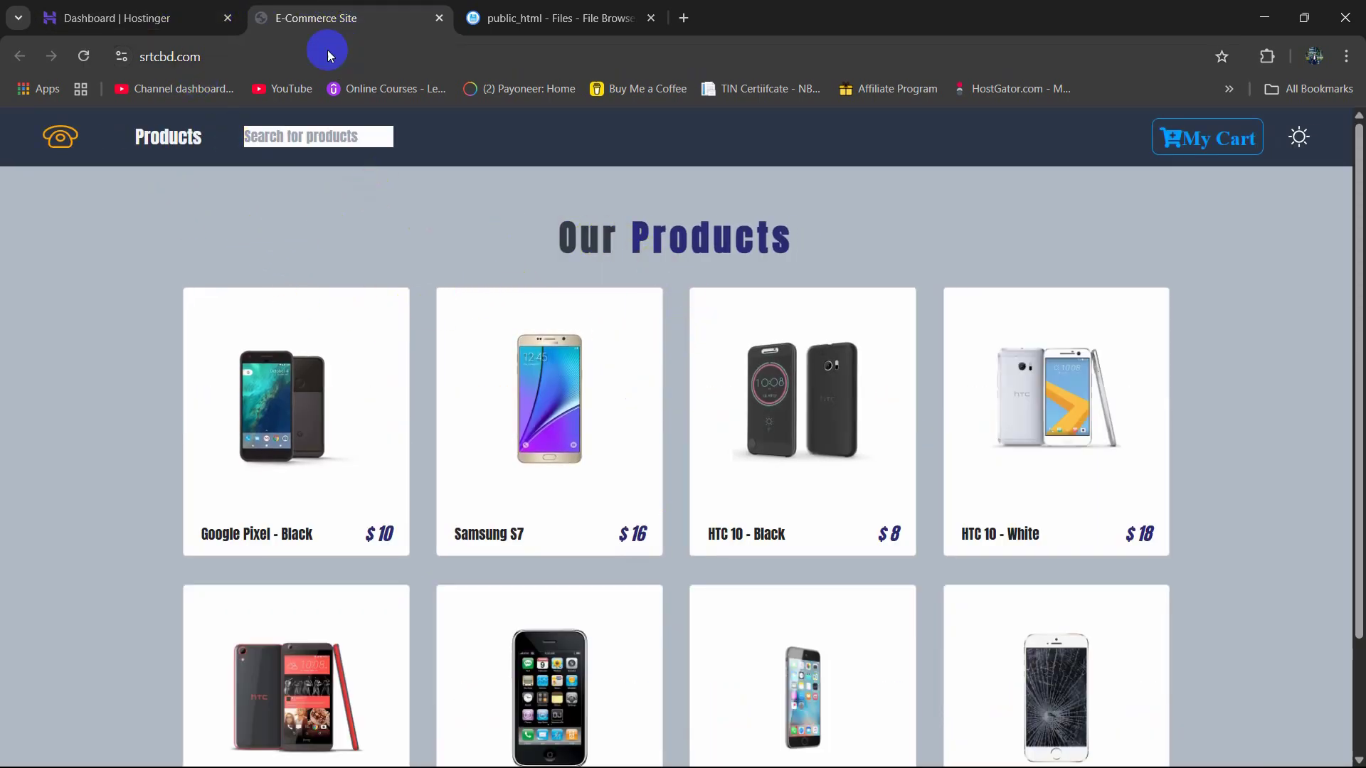
Turn on dark mode on the live store and open the HTC 10 - Black product page.
{"action": "scroll", "coordinate": [740, 339], "scroll_direction": "down", "scroll_amount": 2}
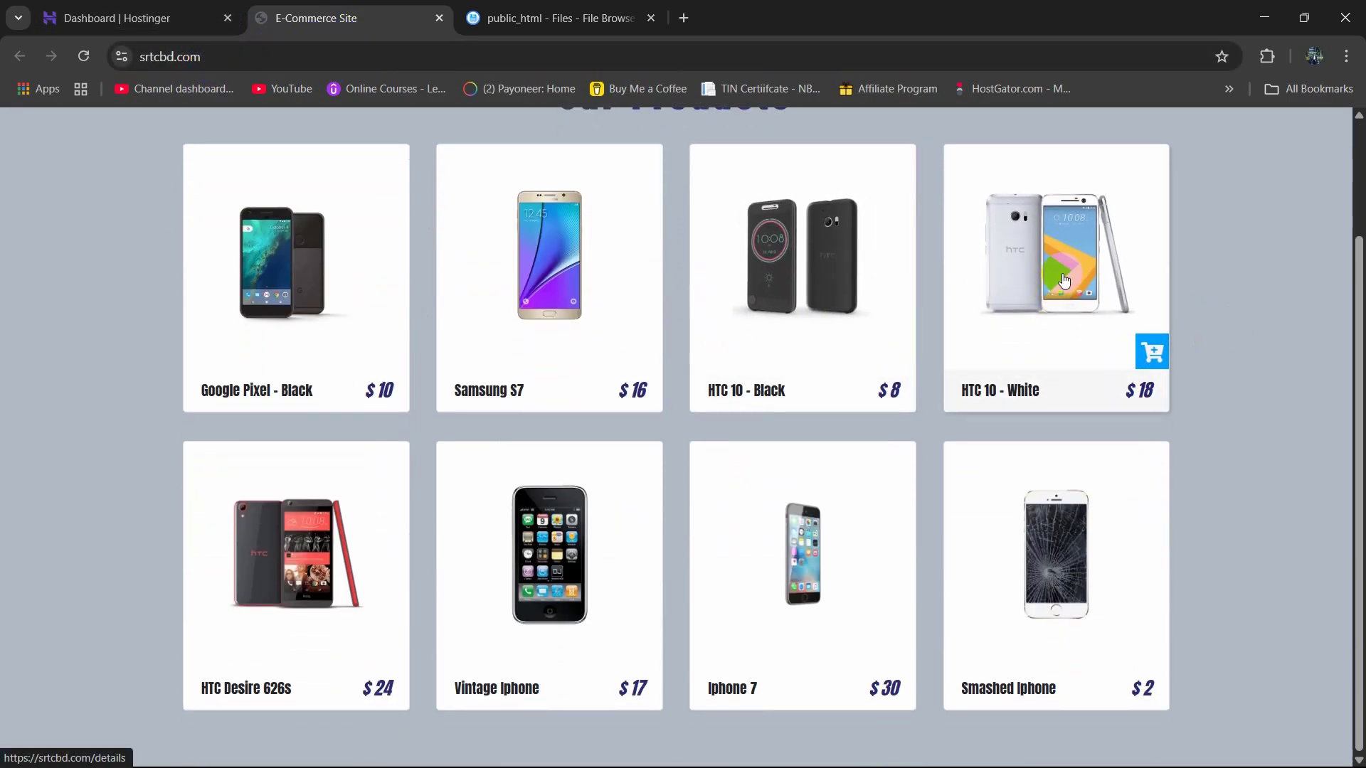
{"action": "scroll", "coordinate": [1219, 228], "scroll_direction": "up", "scroll_amount": 2}
{"action": "left_click", "coordinate": [1297, 134]}
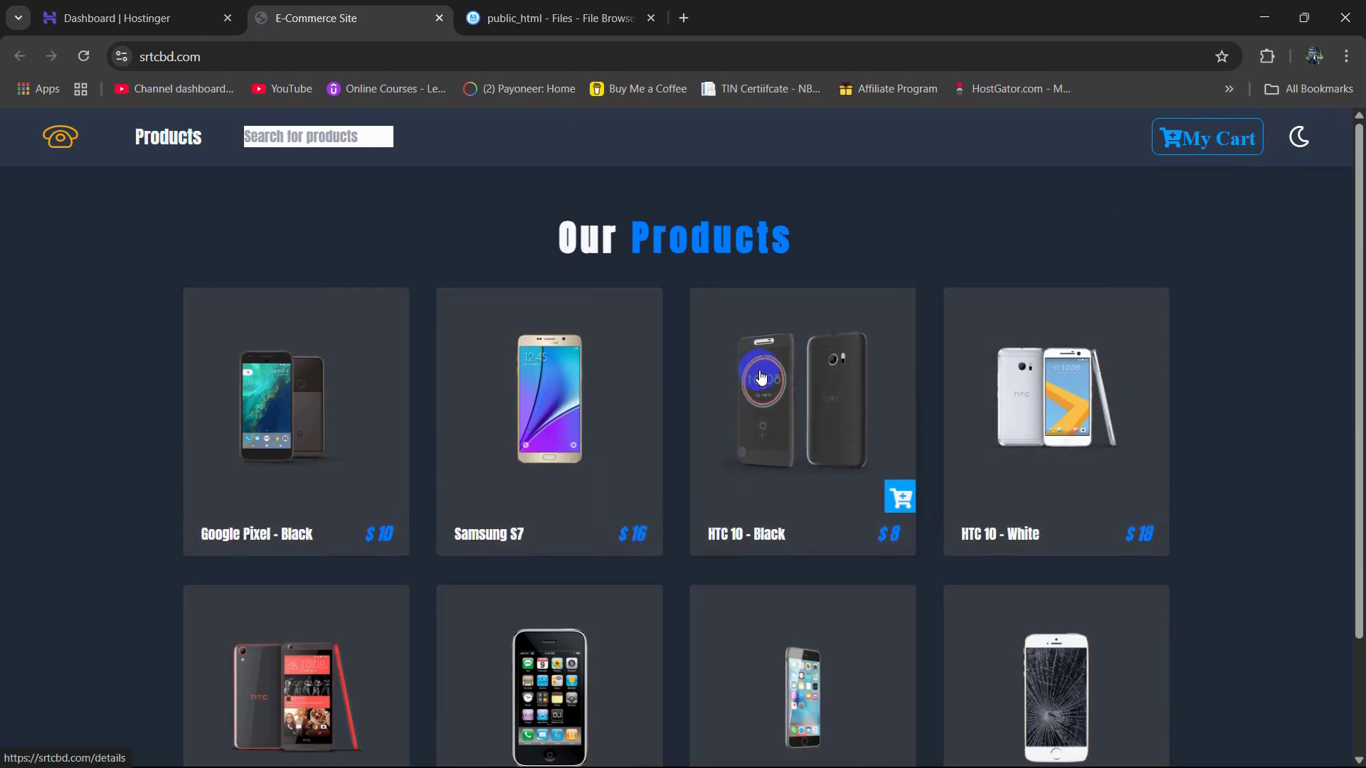
{"action": "left_click", "coordinate": [761, 368]}
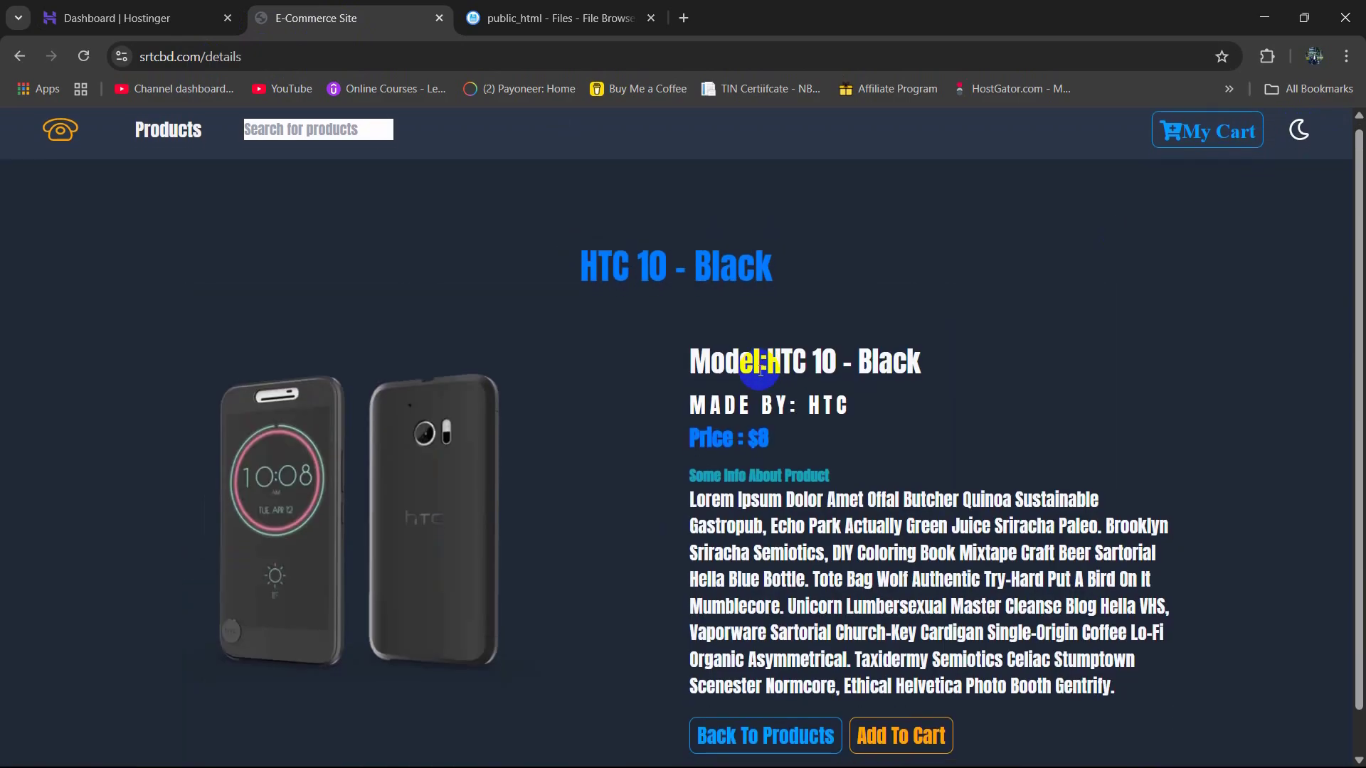
Add HTC 10 - Black to the cart and view the cart showing $8, quantity 1.
{"action": "scroll", "coordinate": [761, 370], "scroll_direction": "down", "scroll_amount": 1}
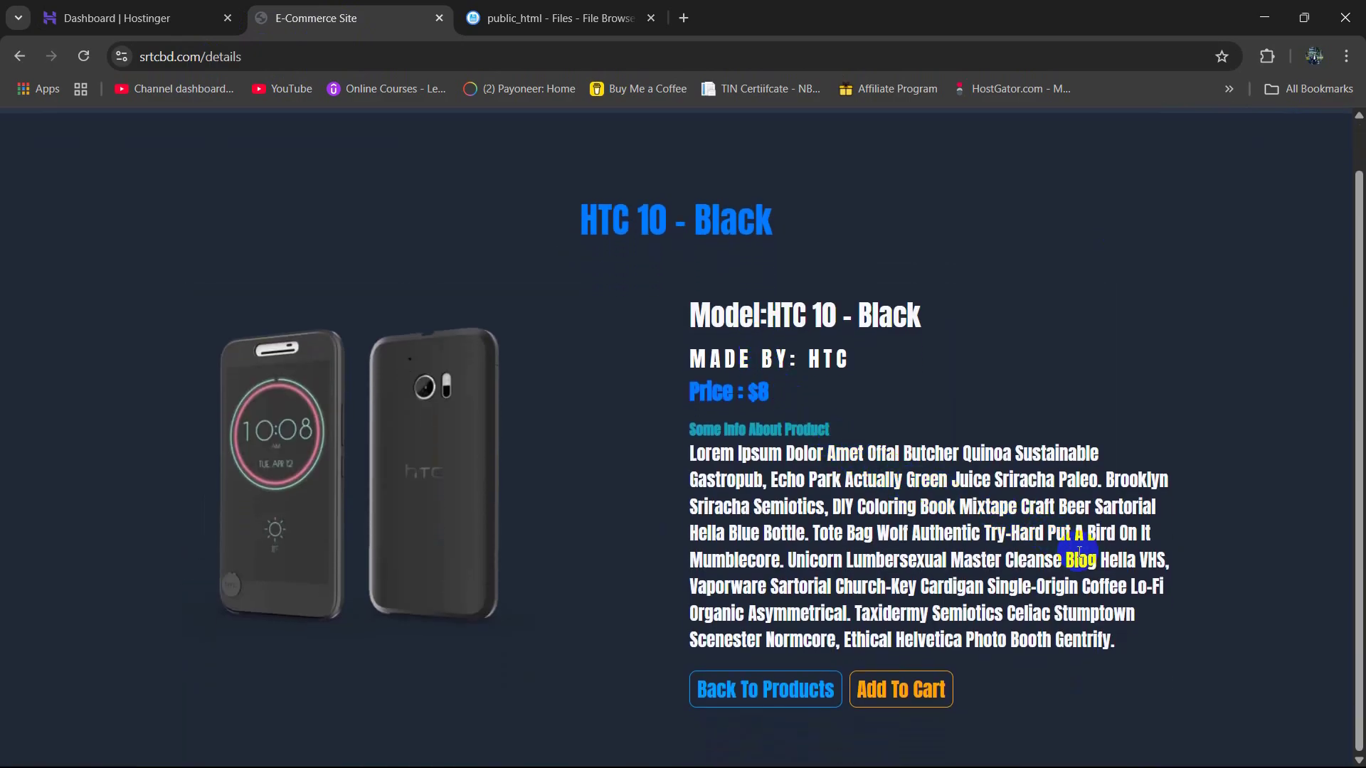
{"action": "left_click_drag", "start_coordinate": [1135, 644], "coordinate": [640, 451]}
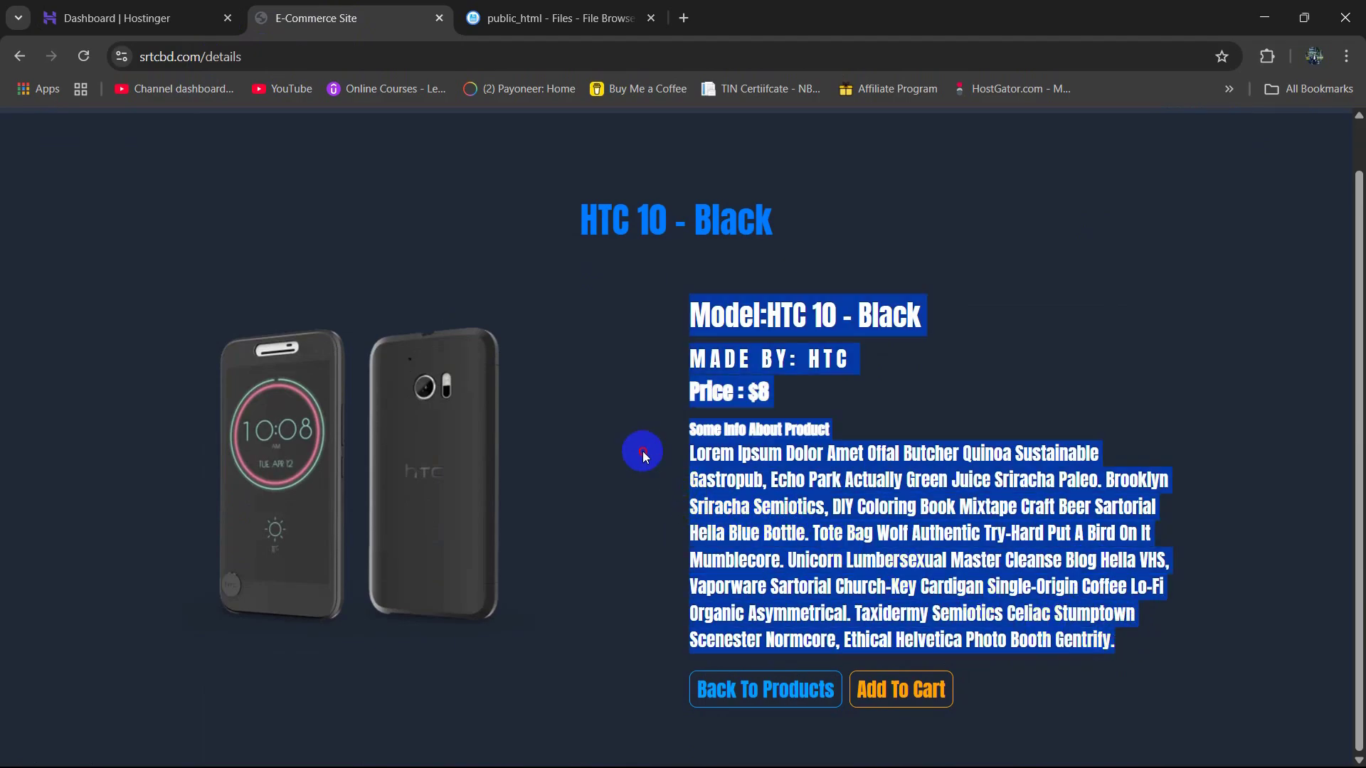
{"action": "left_click", "coordinate": [638, 451]}
{"action": "left_click", "coordinate": [889, 696]}
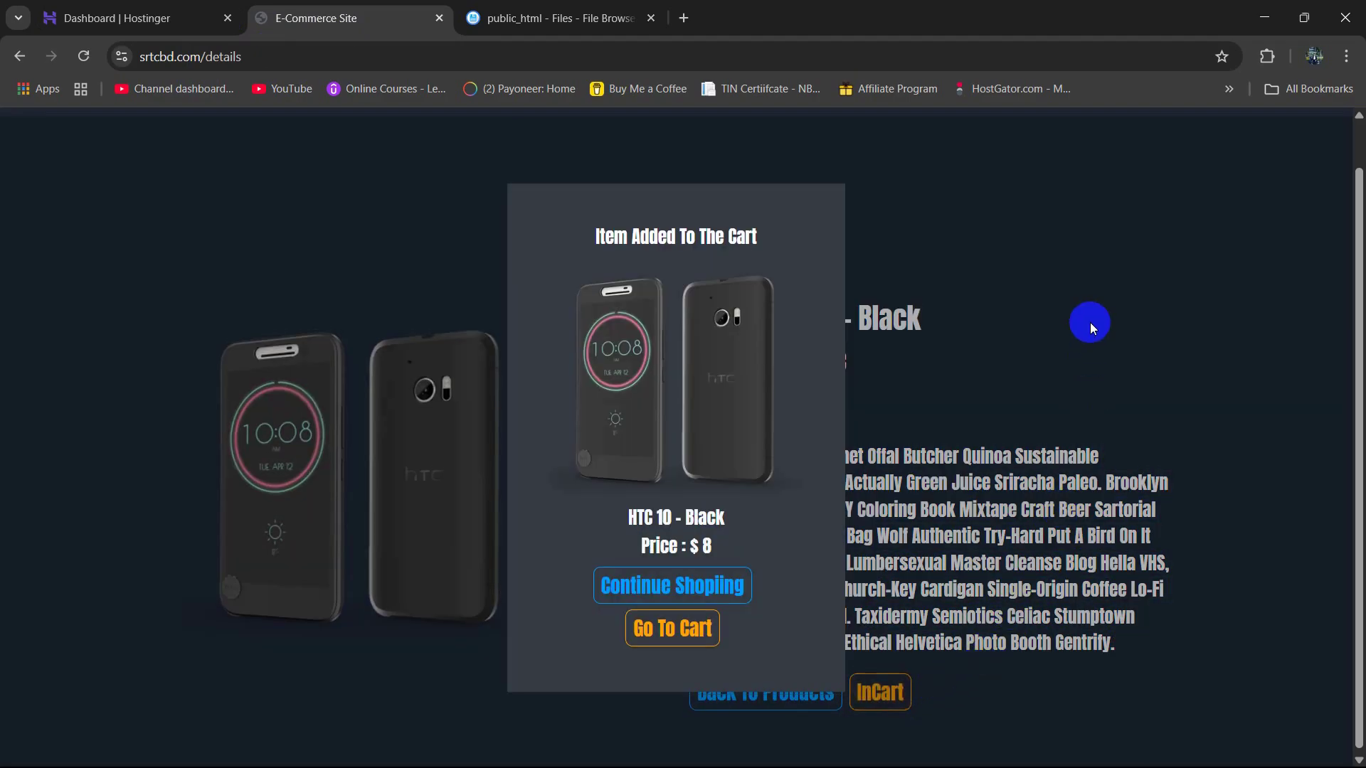
{"action": "scroll", "coordinate": [1090, 322], "scroll_direction": "up", "scroll_amount": 1}
{"action": "left_click", "coordinate": [682, 623]}
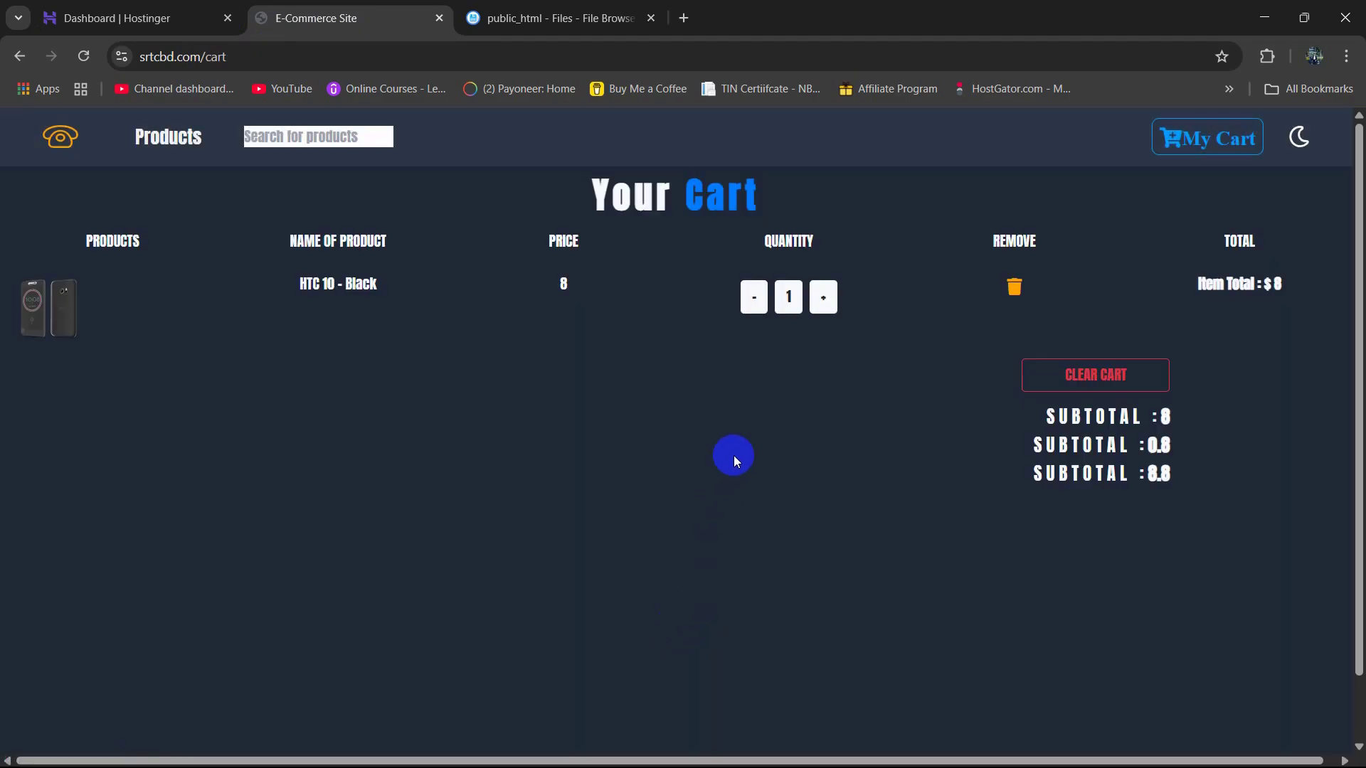